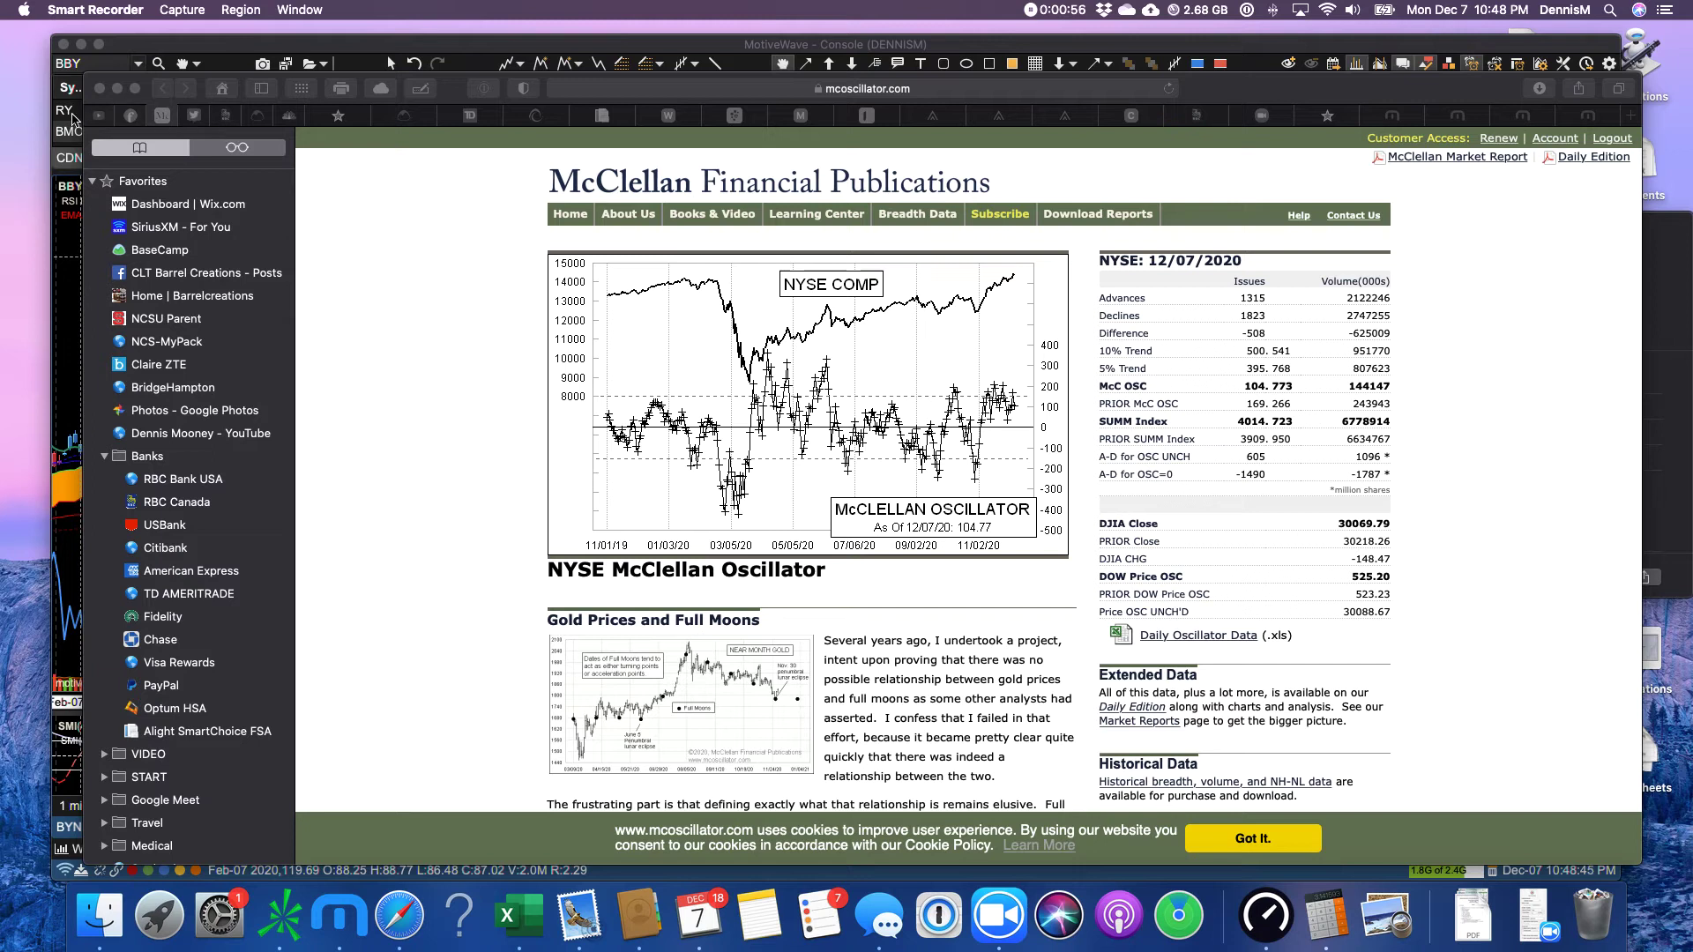
Step: Read the newest video comment in YouTube Studio, then bring the BBY daily chart back into view
left_click(232, 149)
key("ctrl+Tab")
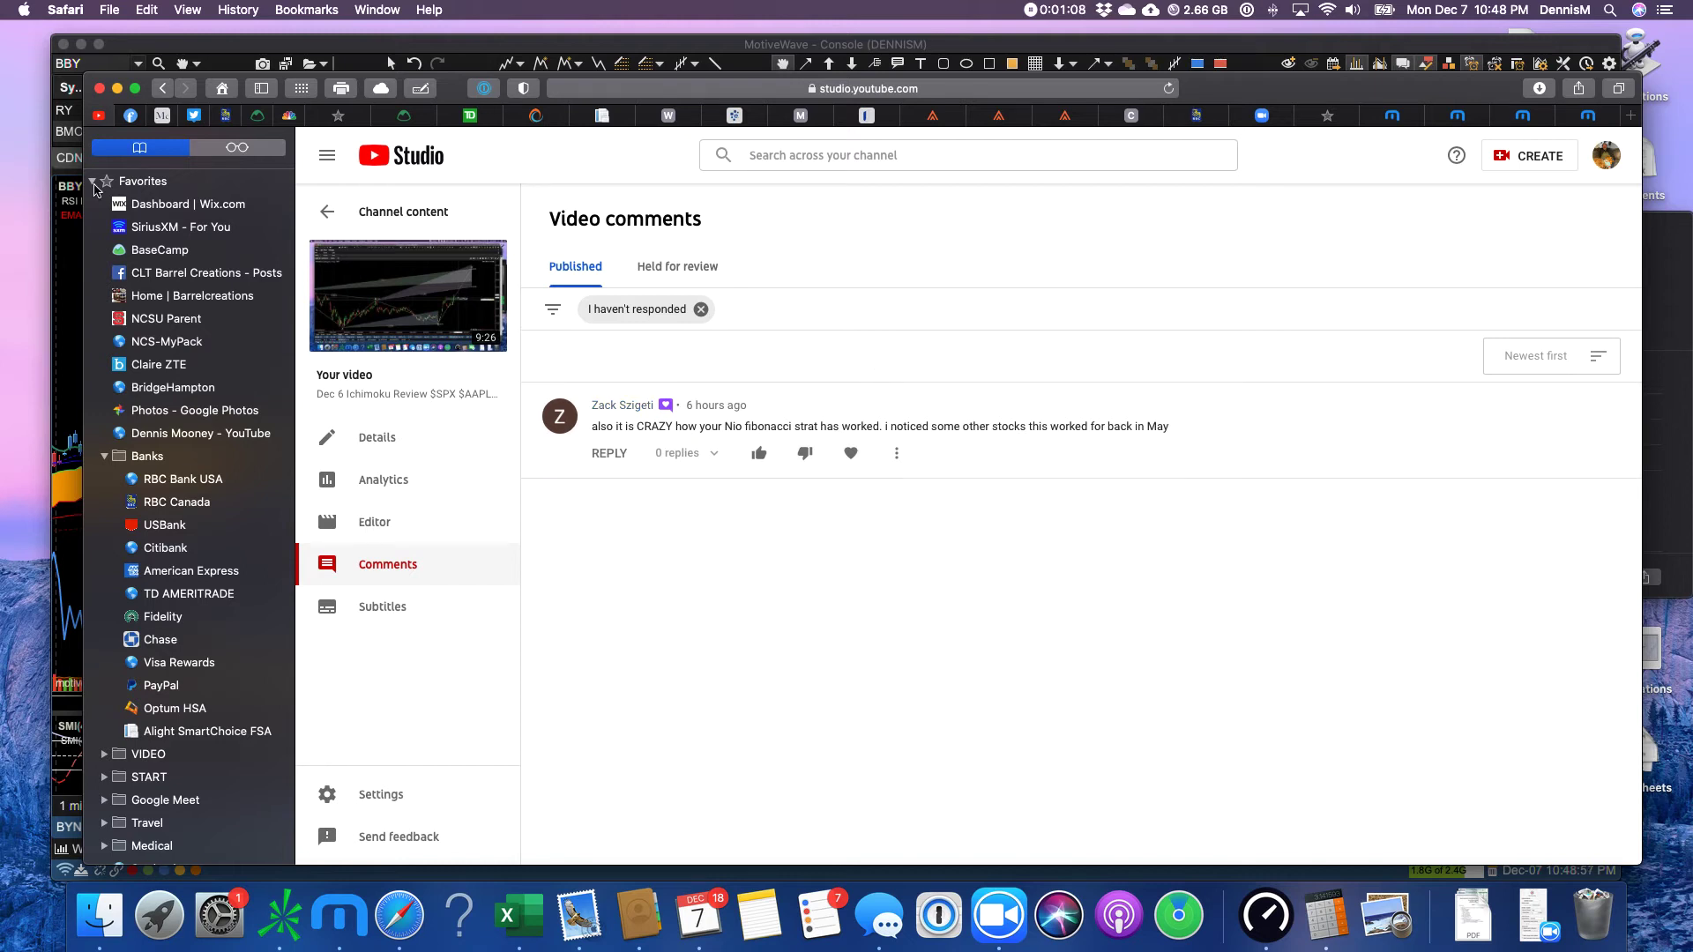
left_click(83, 356)
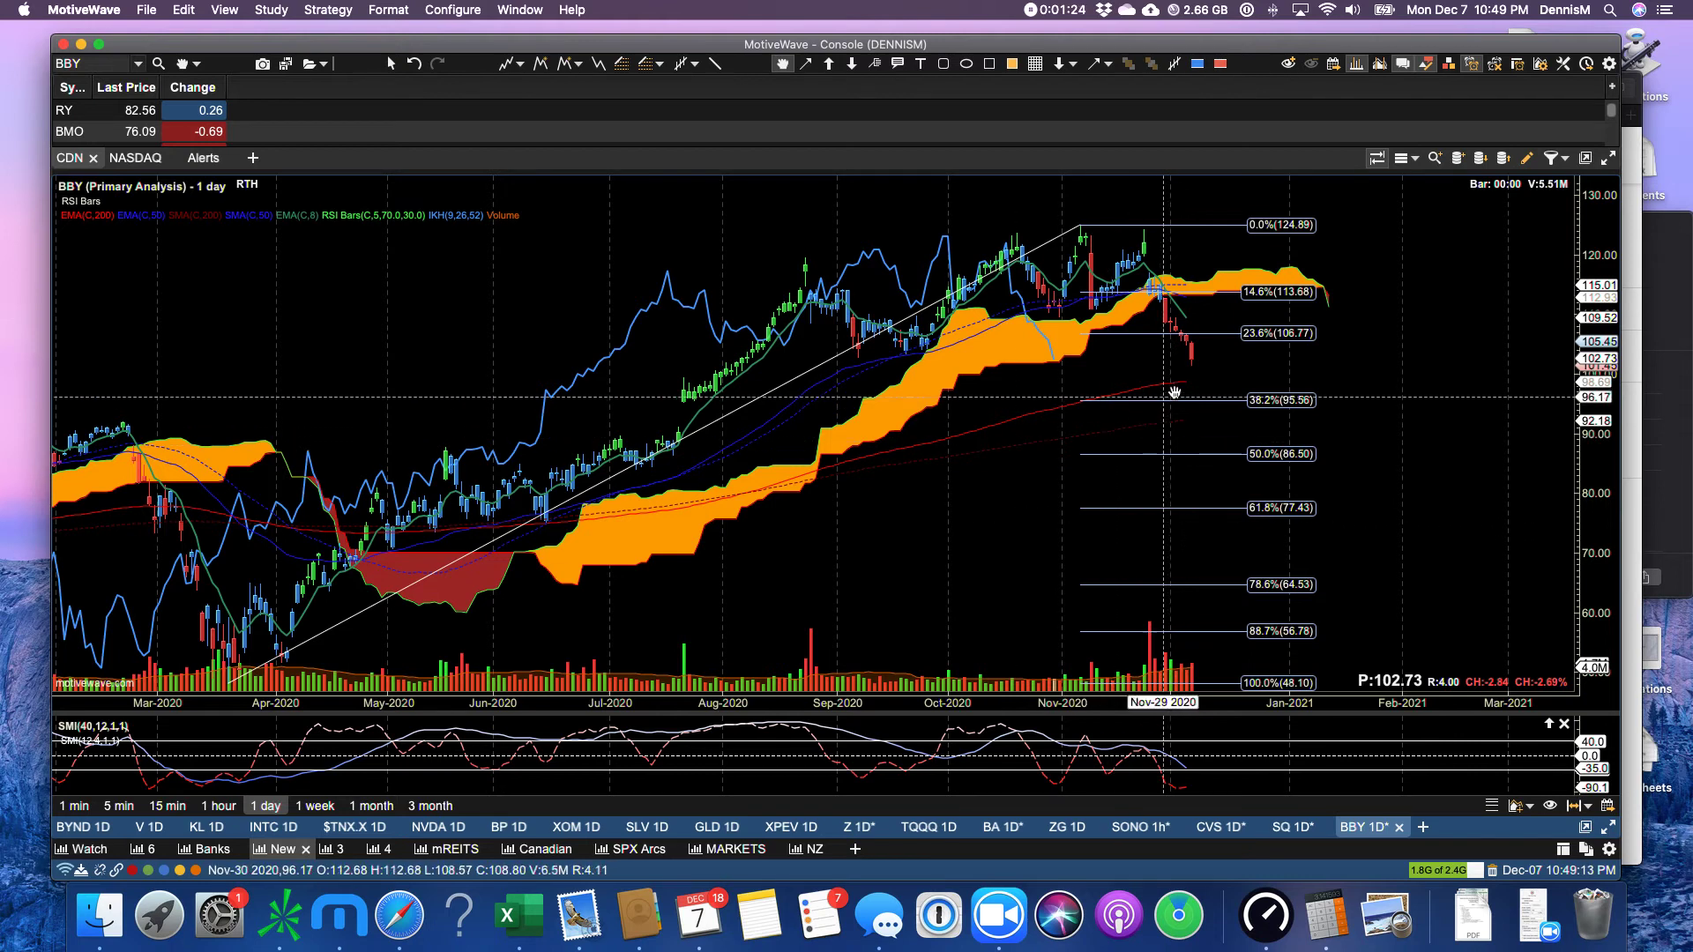
Step: Place a green up-arrow marker below BBY's late-October low
left_click(829, 64)
left_click(1051, 375)
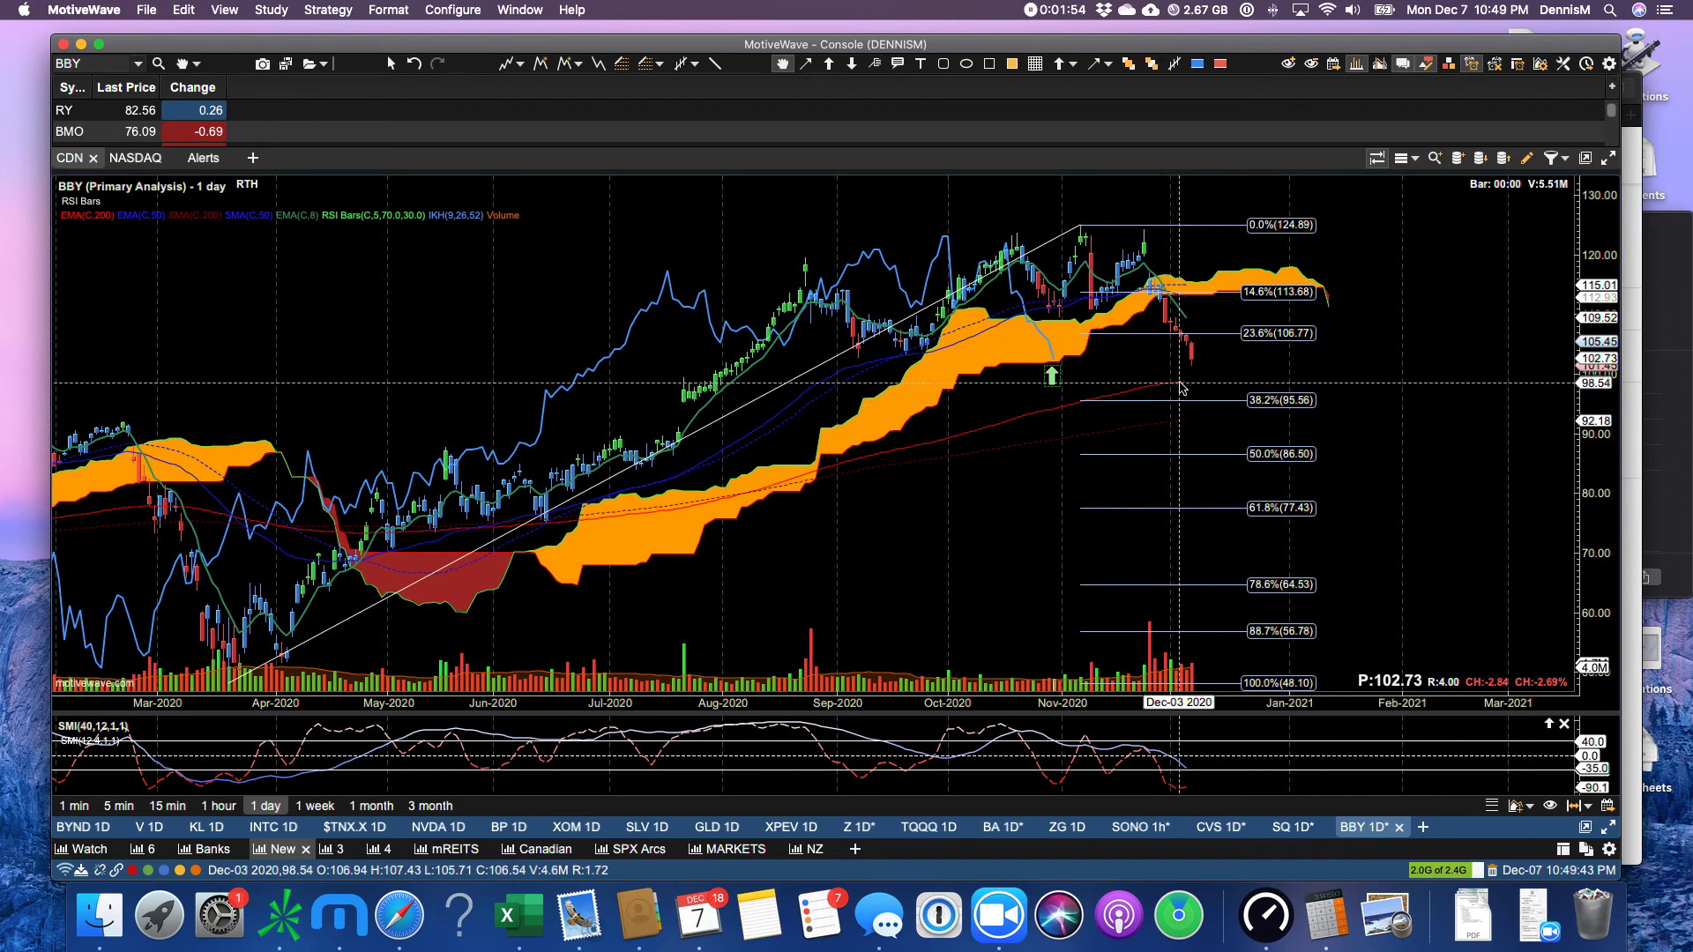
Step: Add a green up arrow on BBY and nudge it just above the 50% Fibonacci level
left_click(829, 64)
left_click(1194, 405)
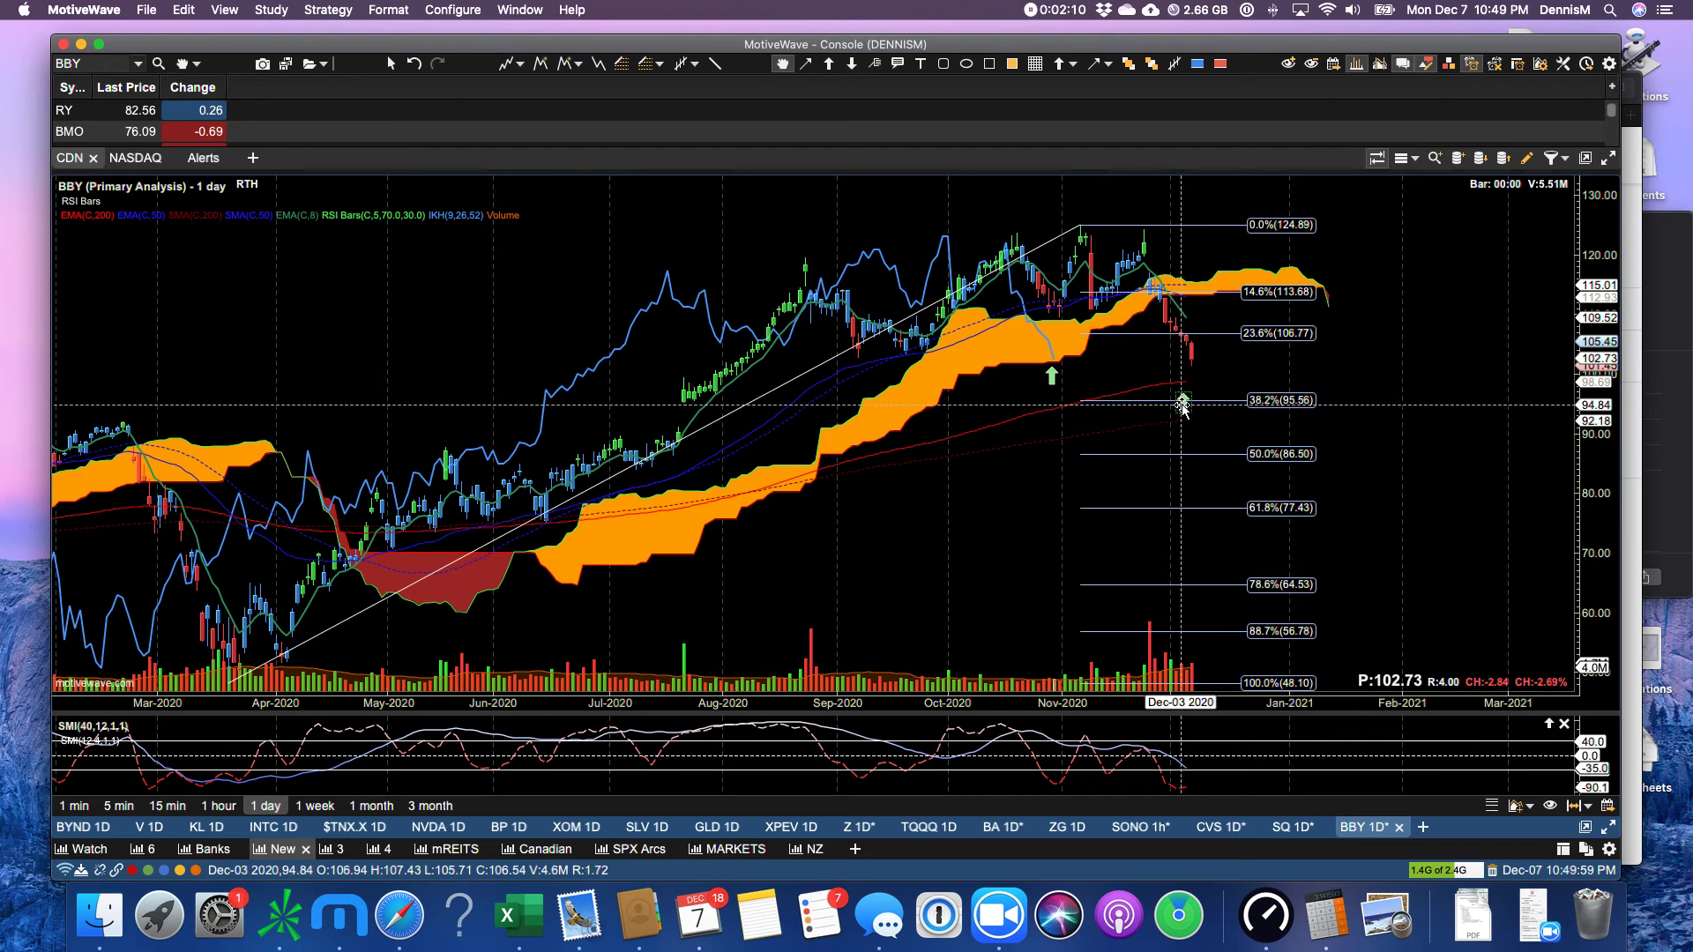
left_click(1199, 434)
left_click_drag(1199, 436, 1198, 435)
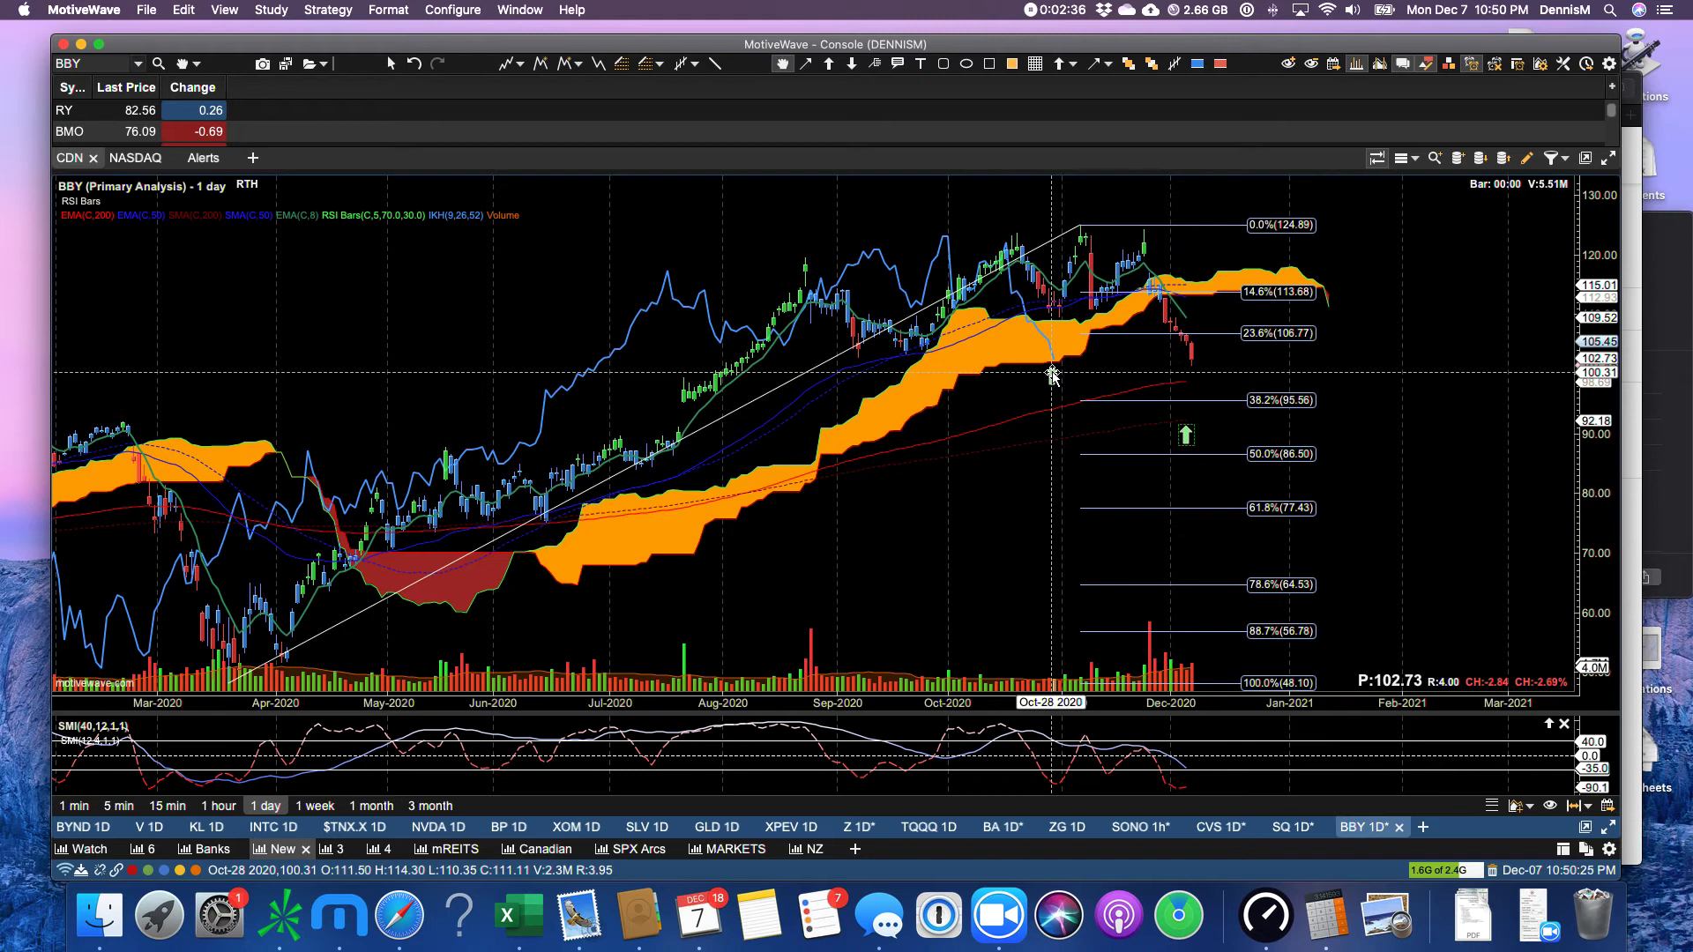
Step: Show the Dow Jones Industrials ($DJI) daily chart in the Watch workspace
left_click(1052, 374)
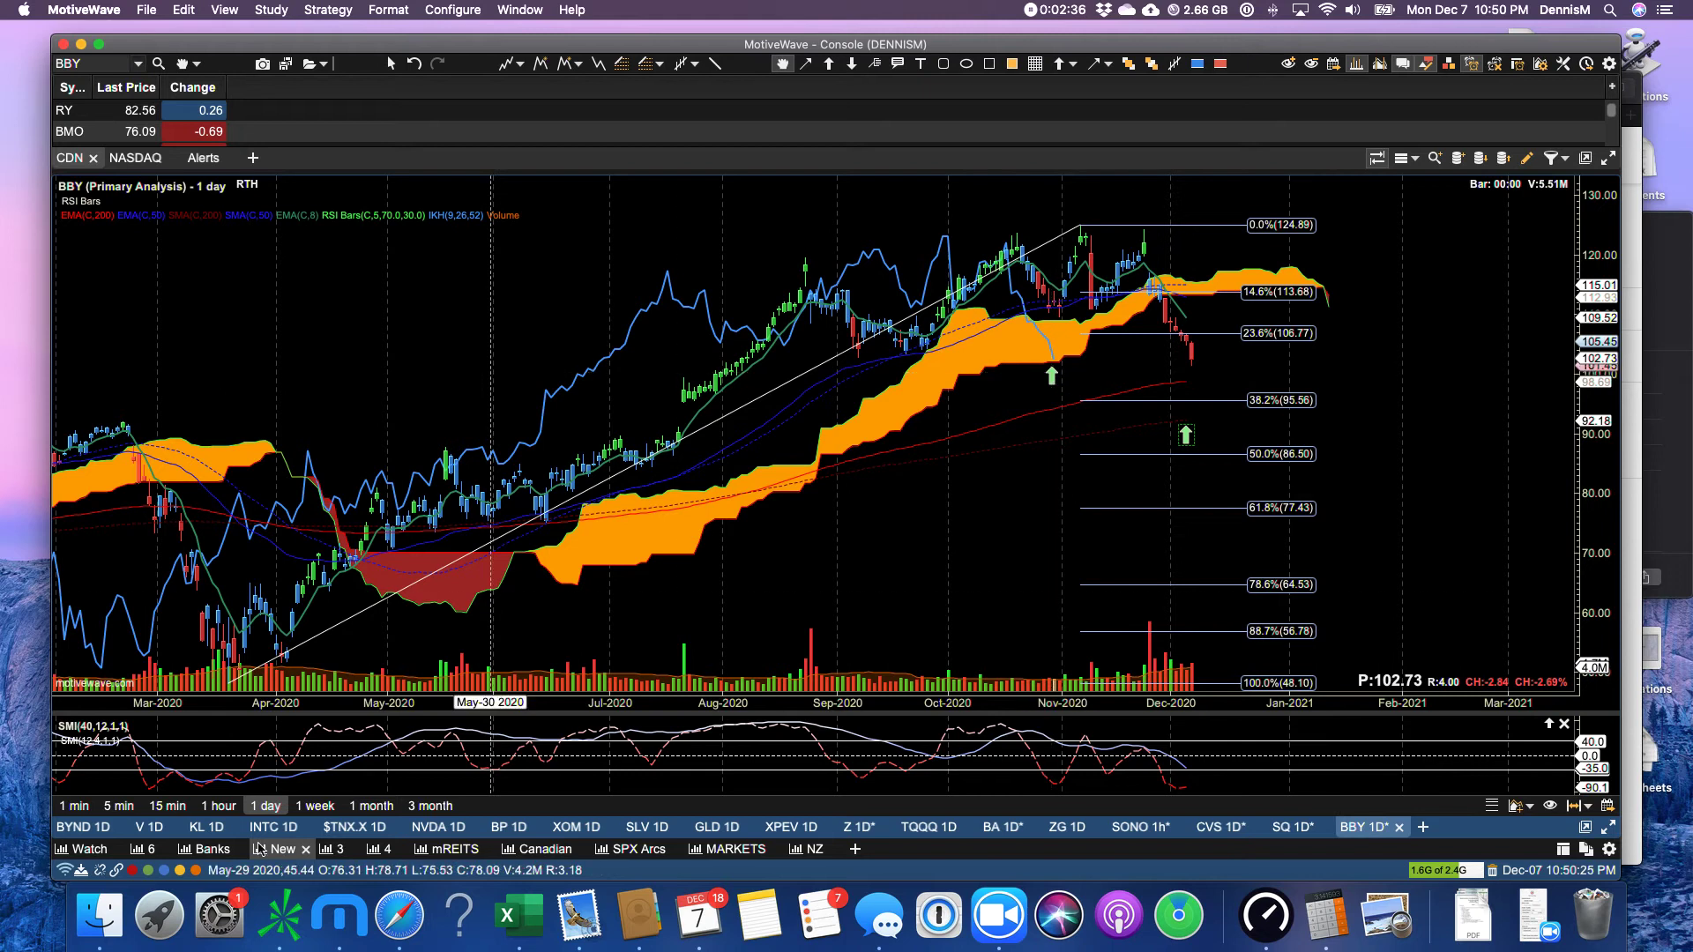
left_click(88, 852)
left_click(91, 134)
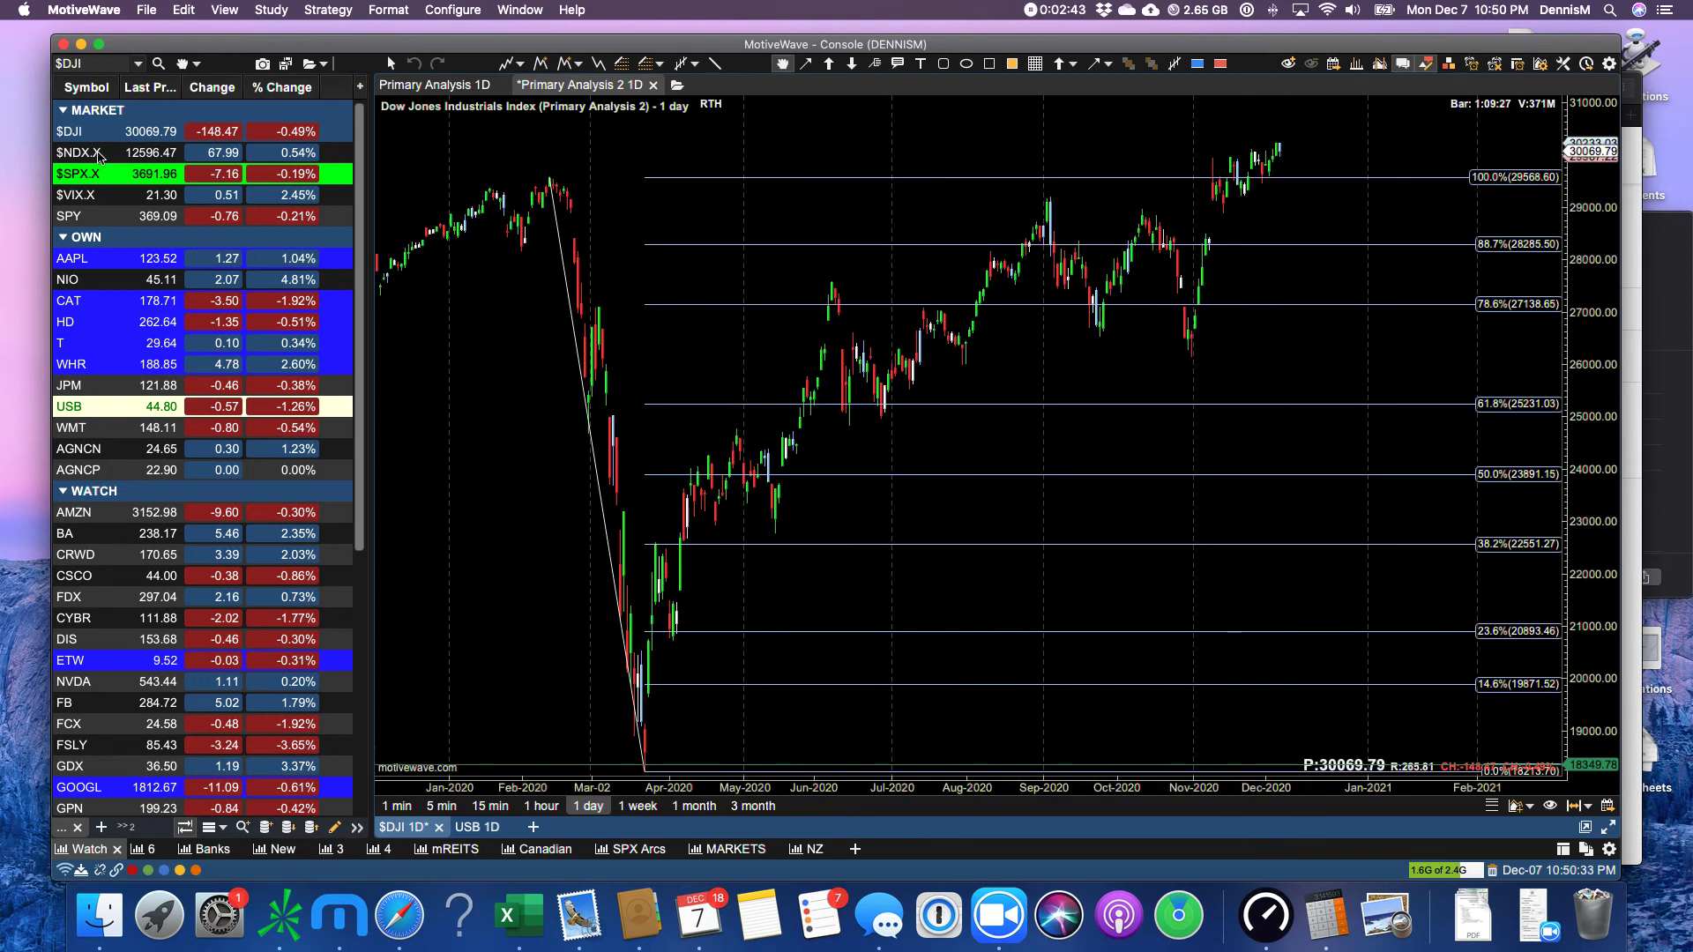
Step: Review the $NDX.X, $SPX.X, AAPL, CAT and T watchlist charts, then return to BBY
left_click(98, 154)
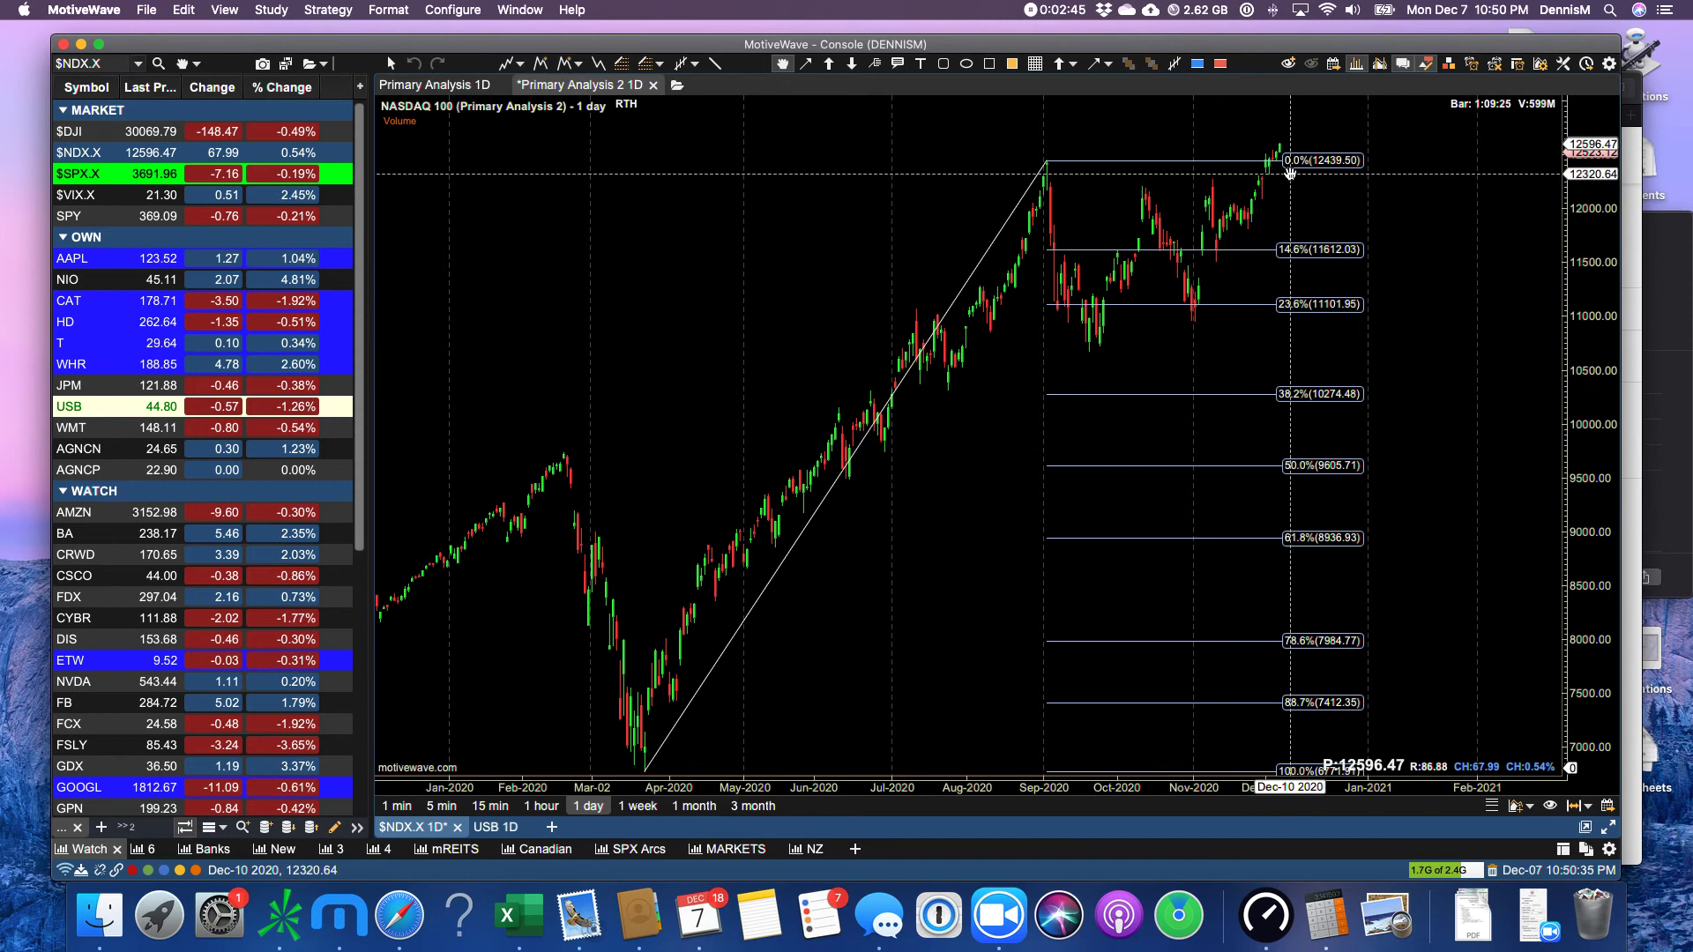
left_click(89, 174)
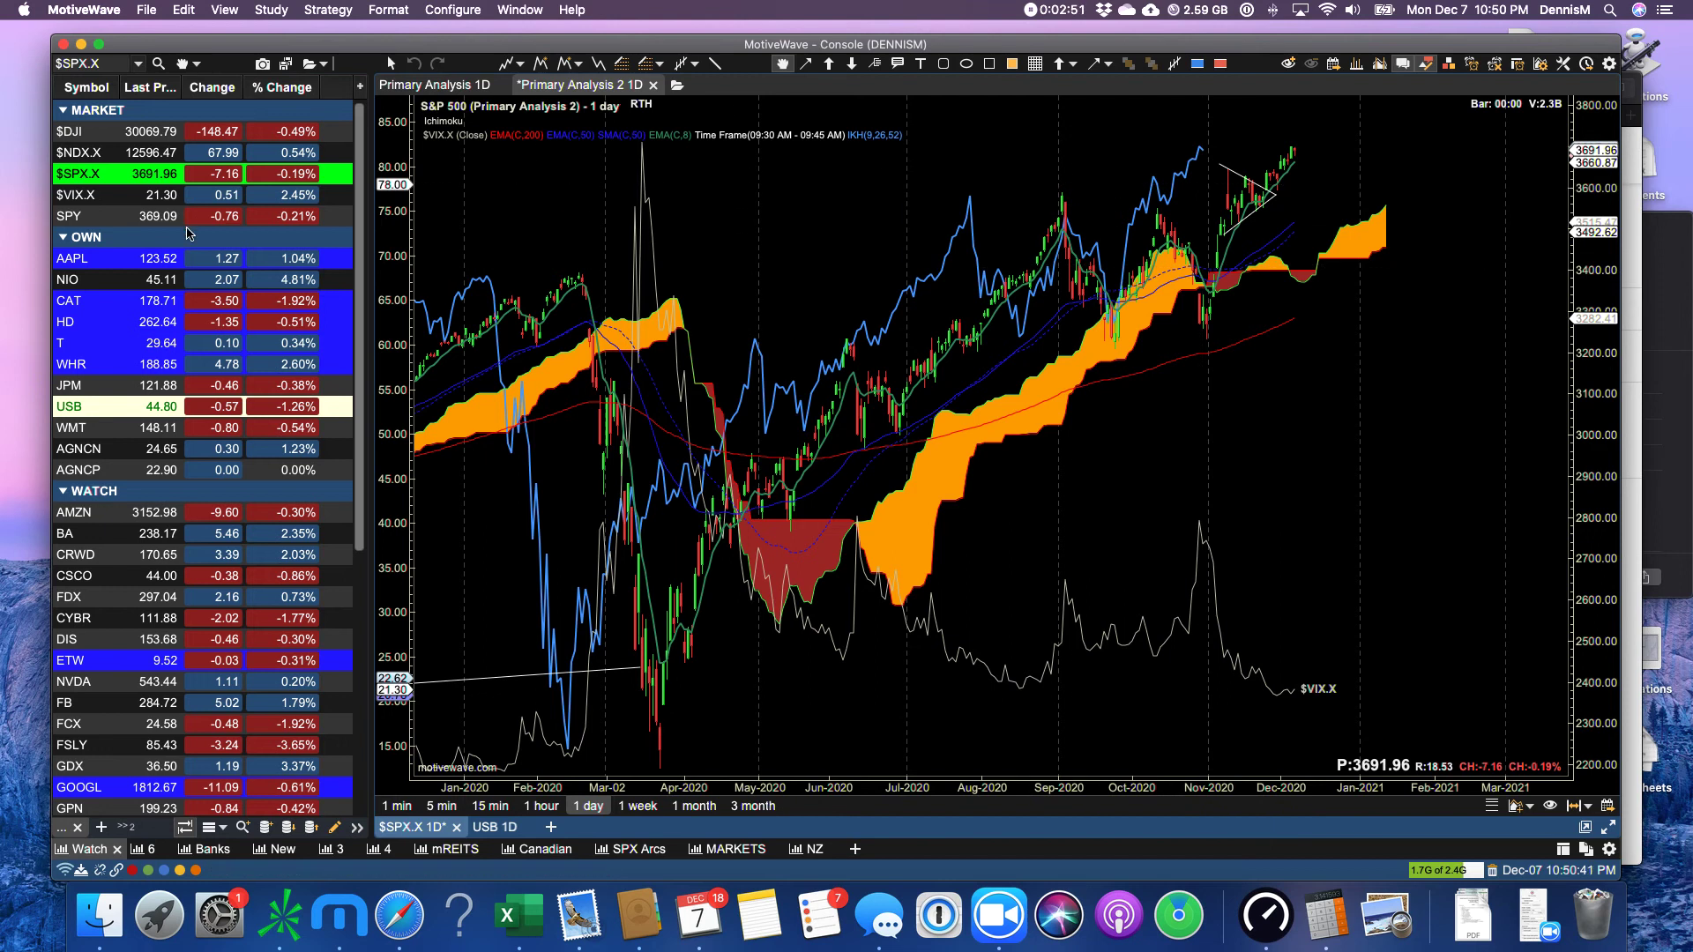
left_click(92, 259)
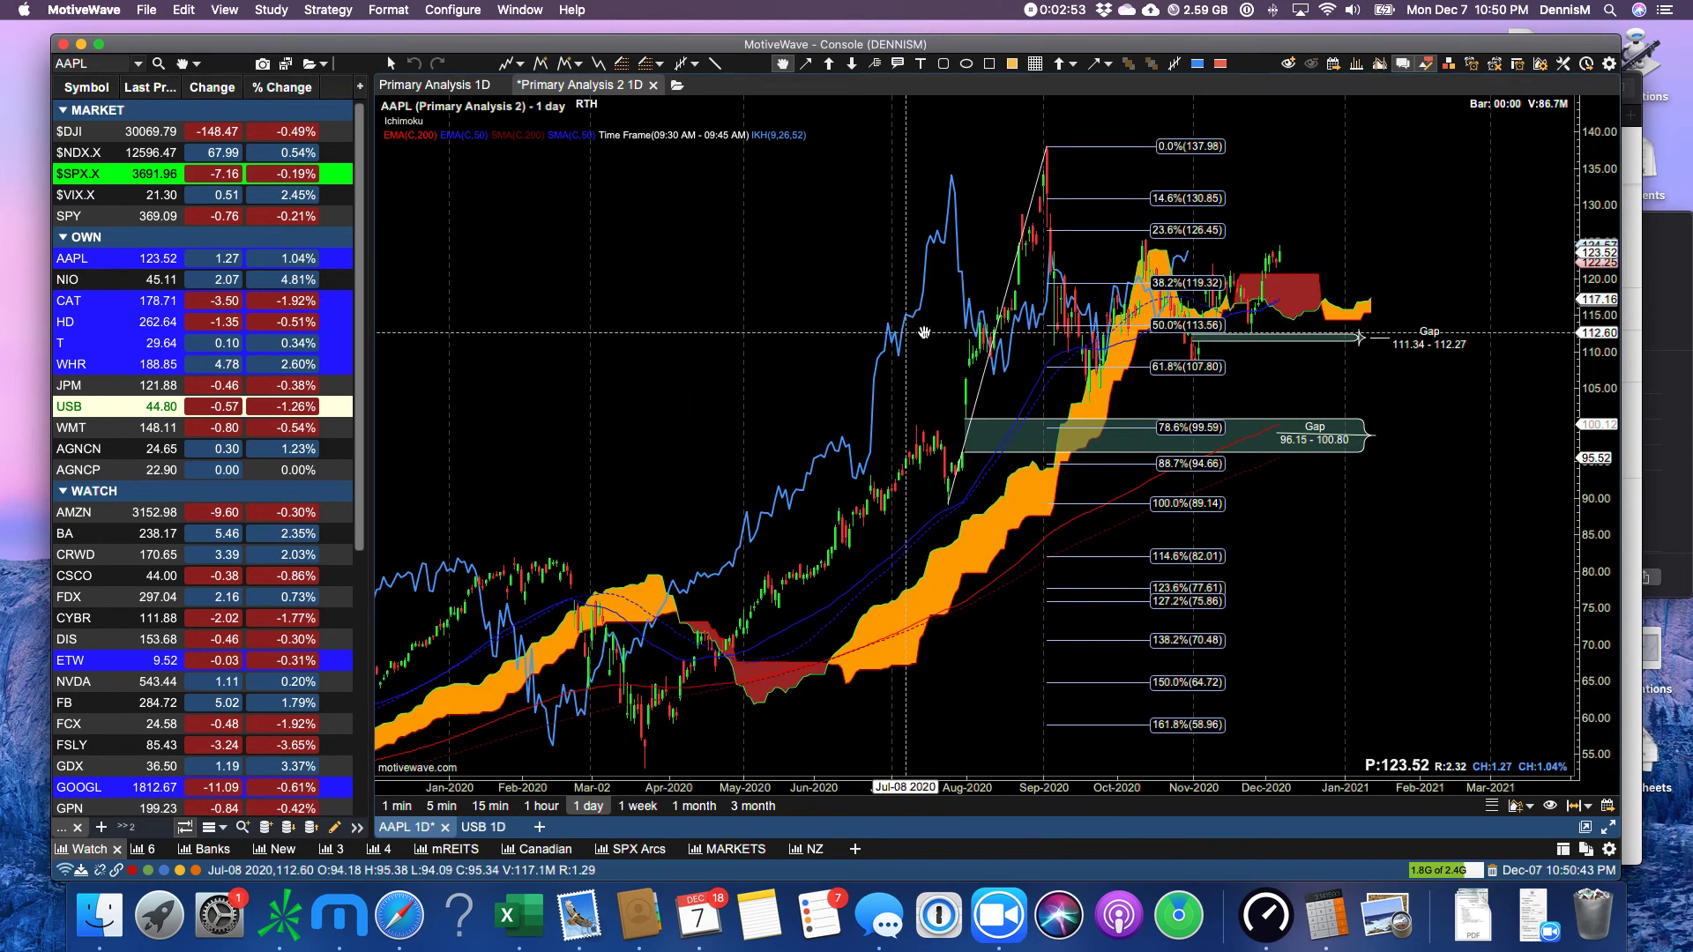
scroll(1253, 326, "up", 3)
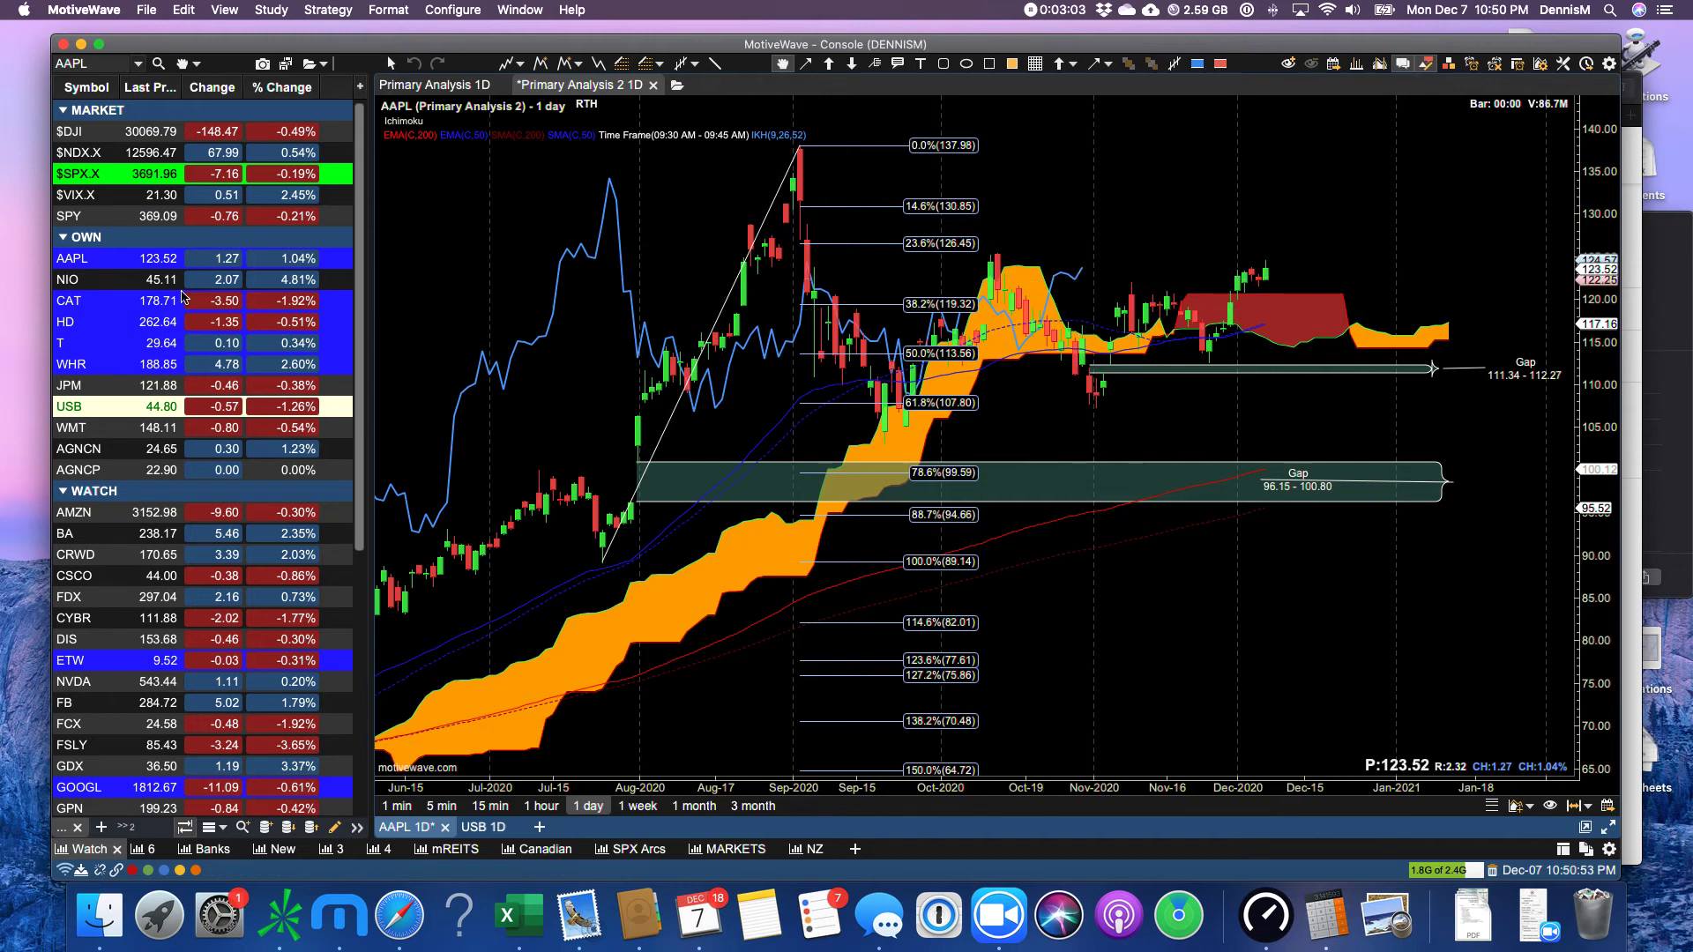
left_click(88, 303)
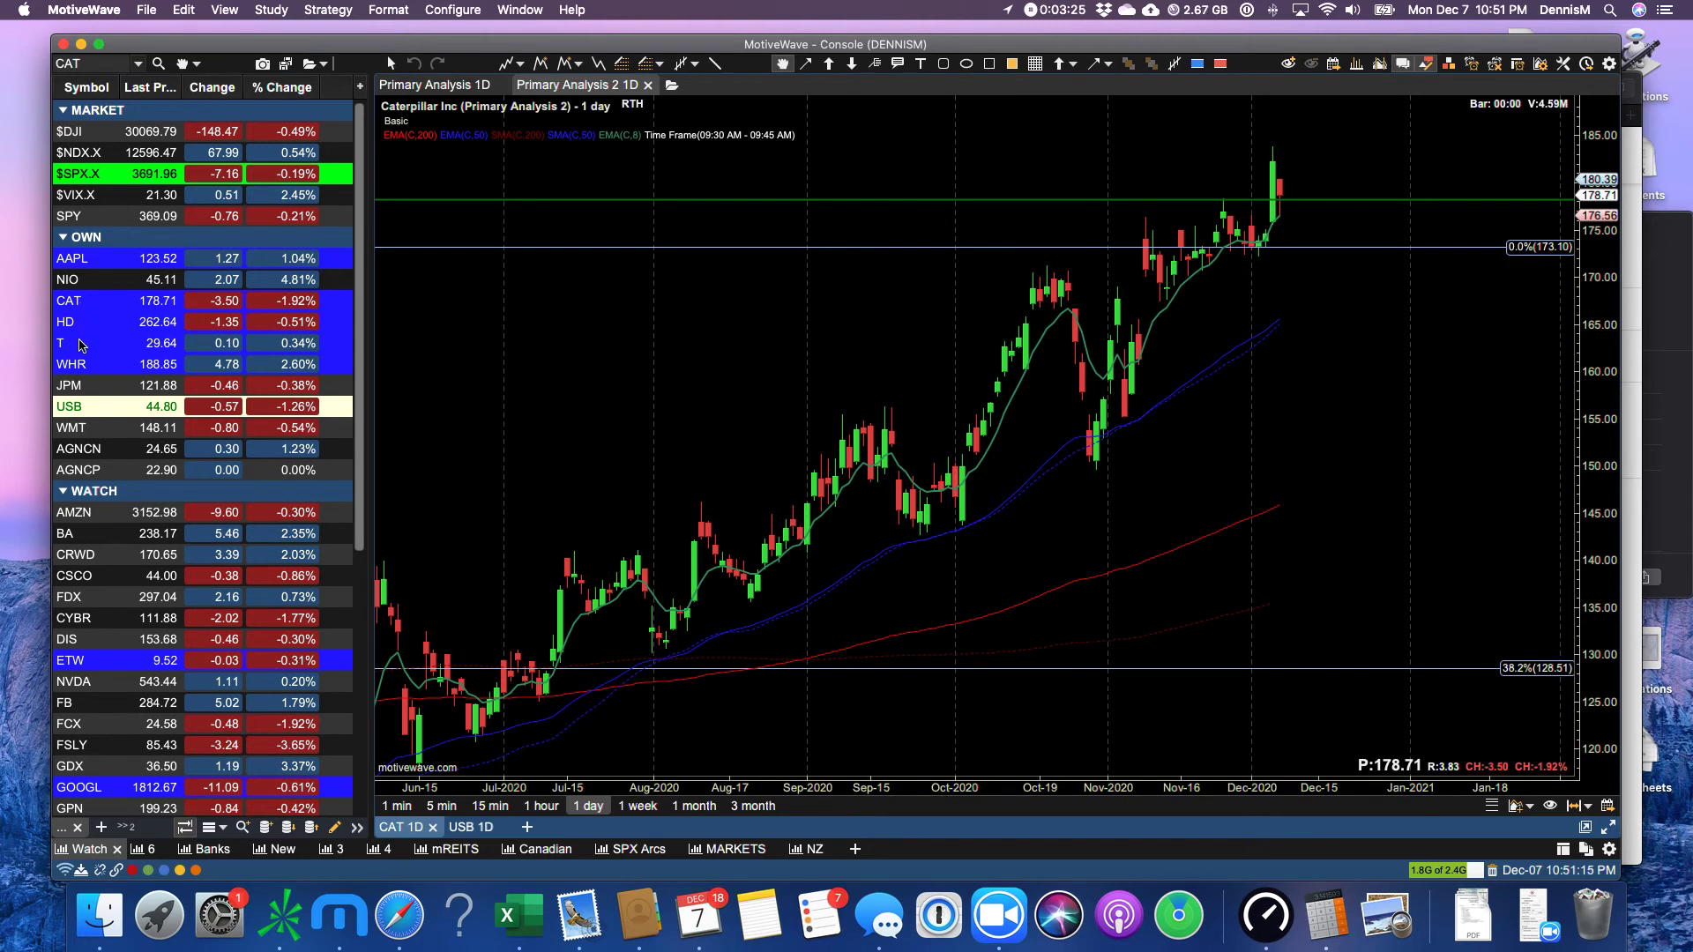
left_click(79, 343)
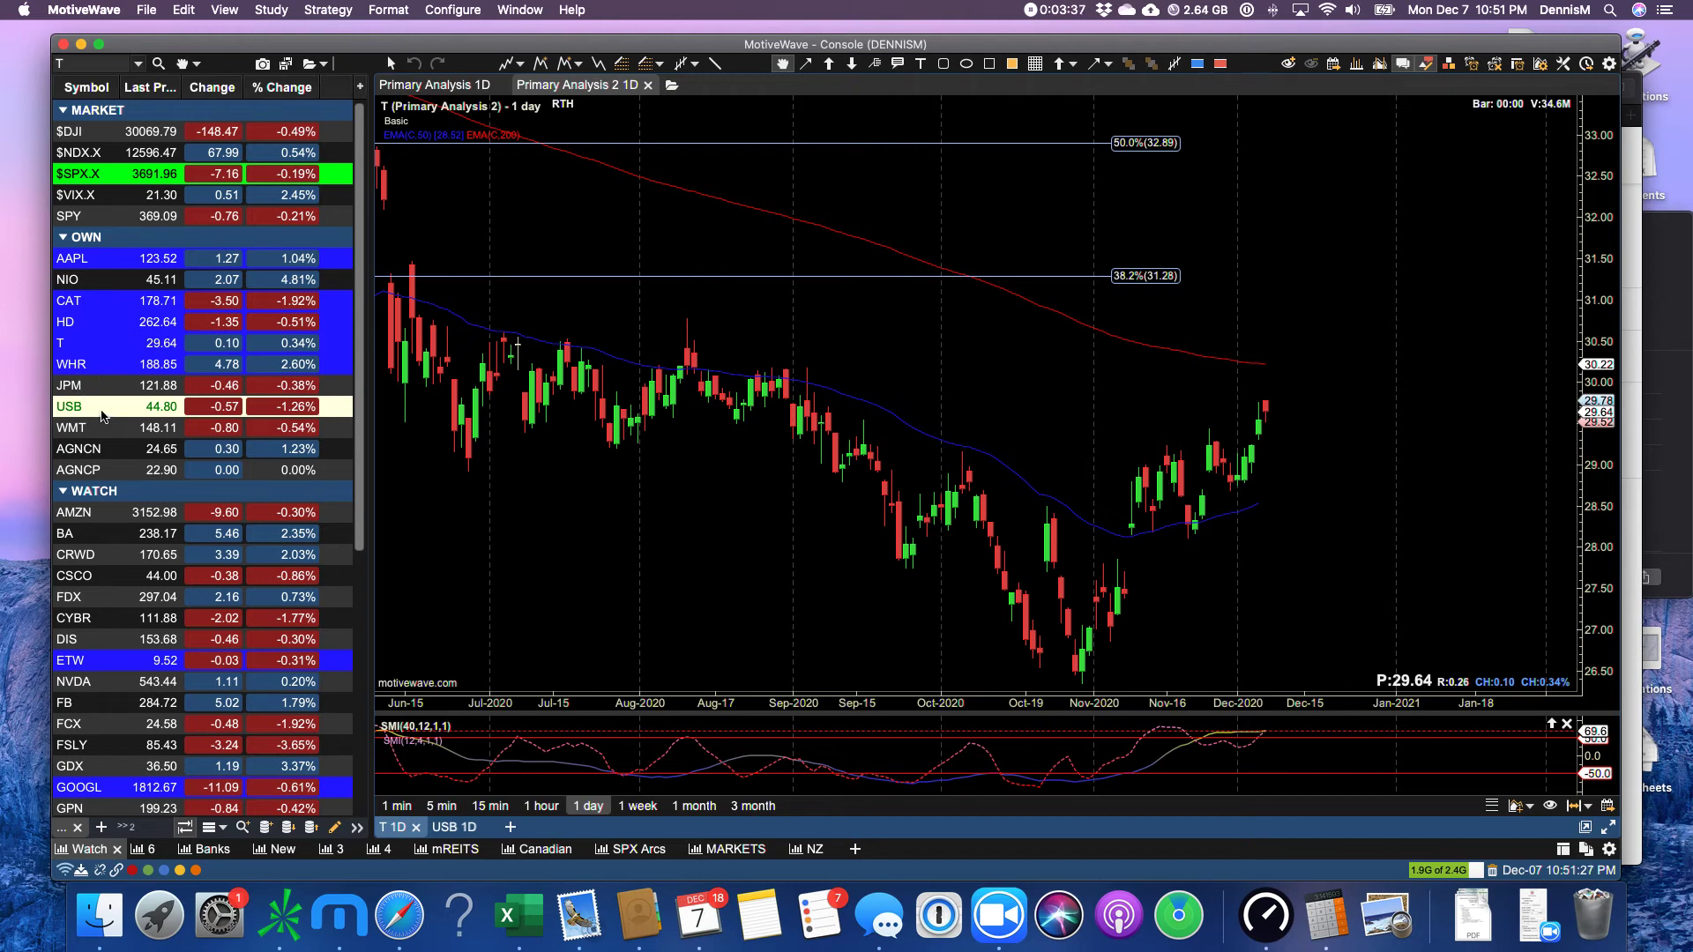
left_click(282, 849)
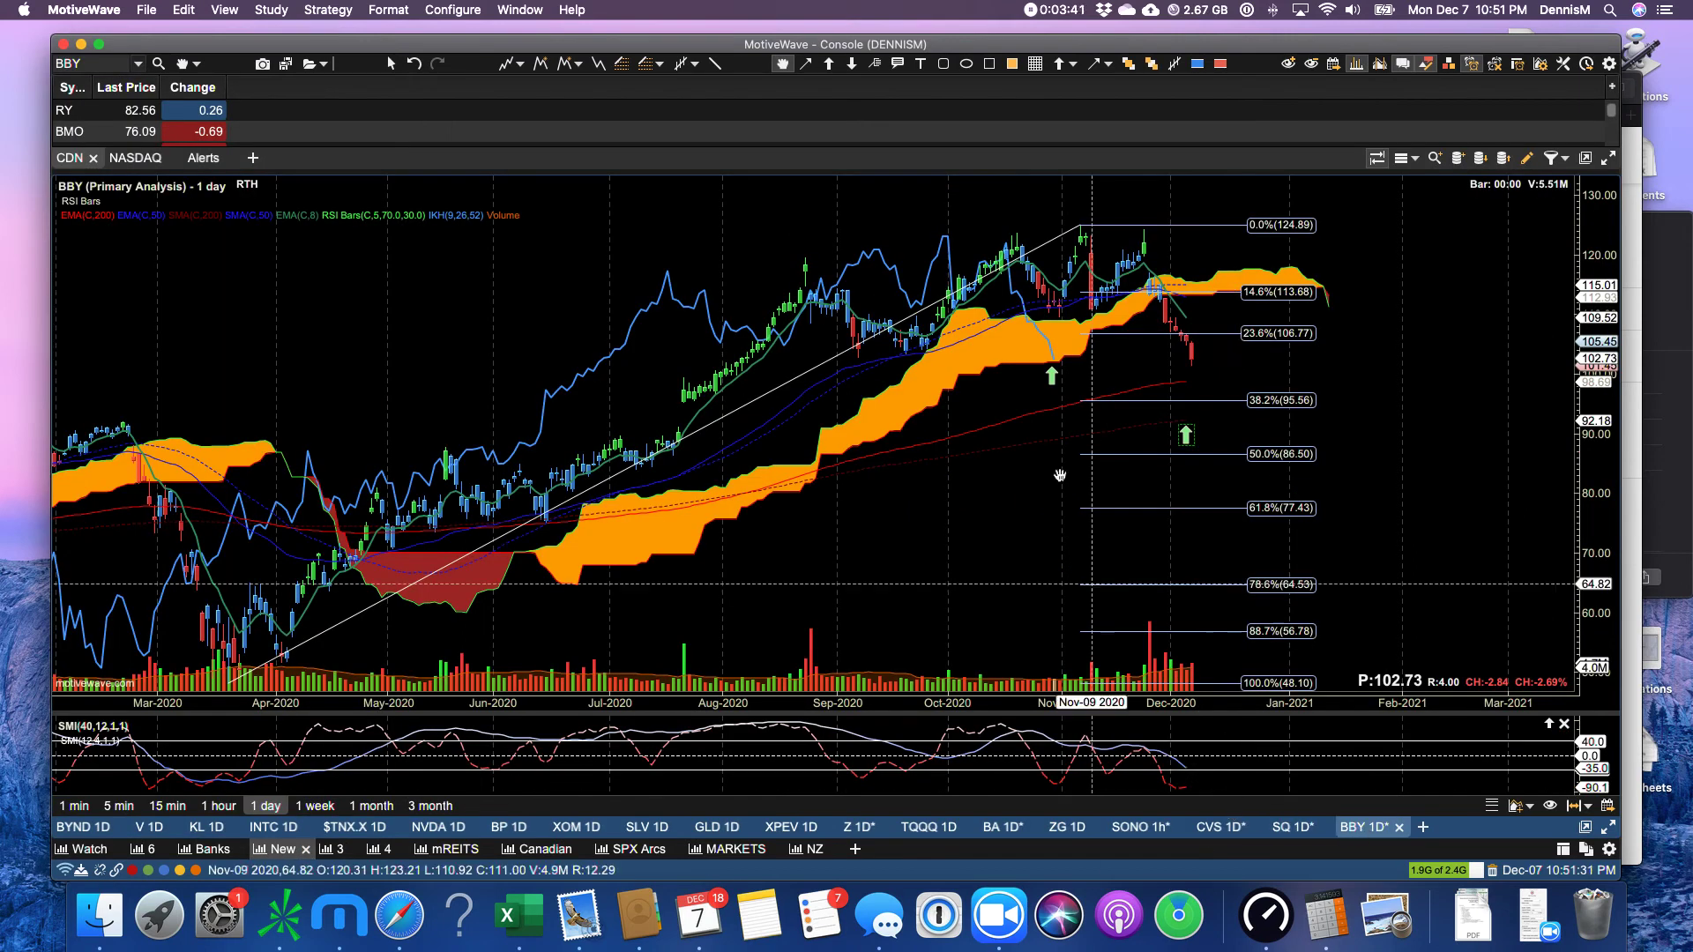
Step: On the SQ daily chart, create a price-crosses alert at 213.83 on the wedge's top line
left_click(1290, 835)
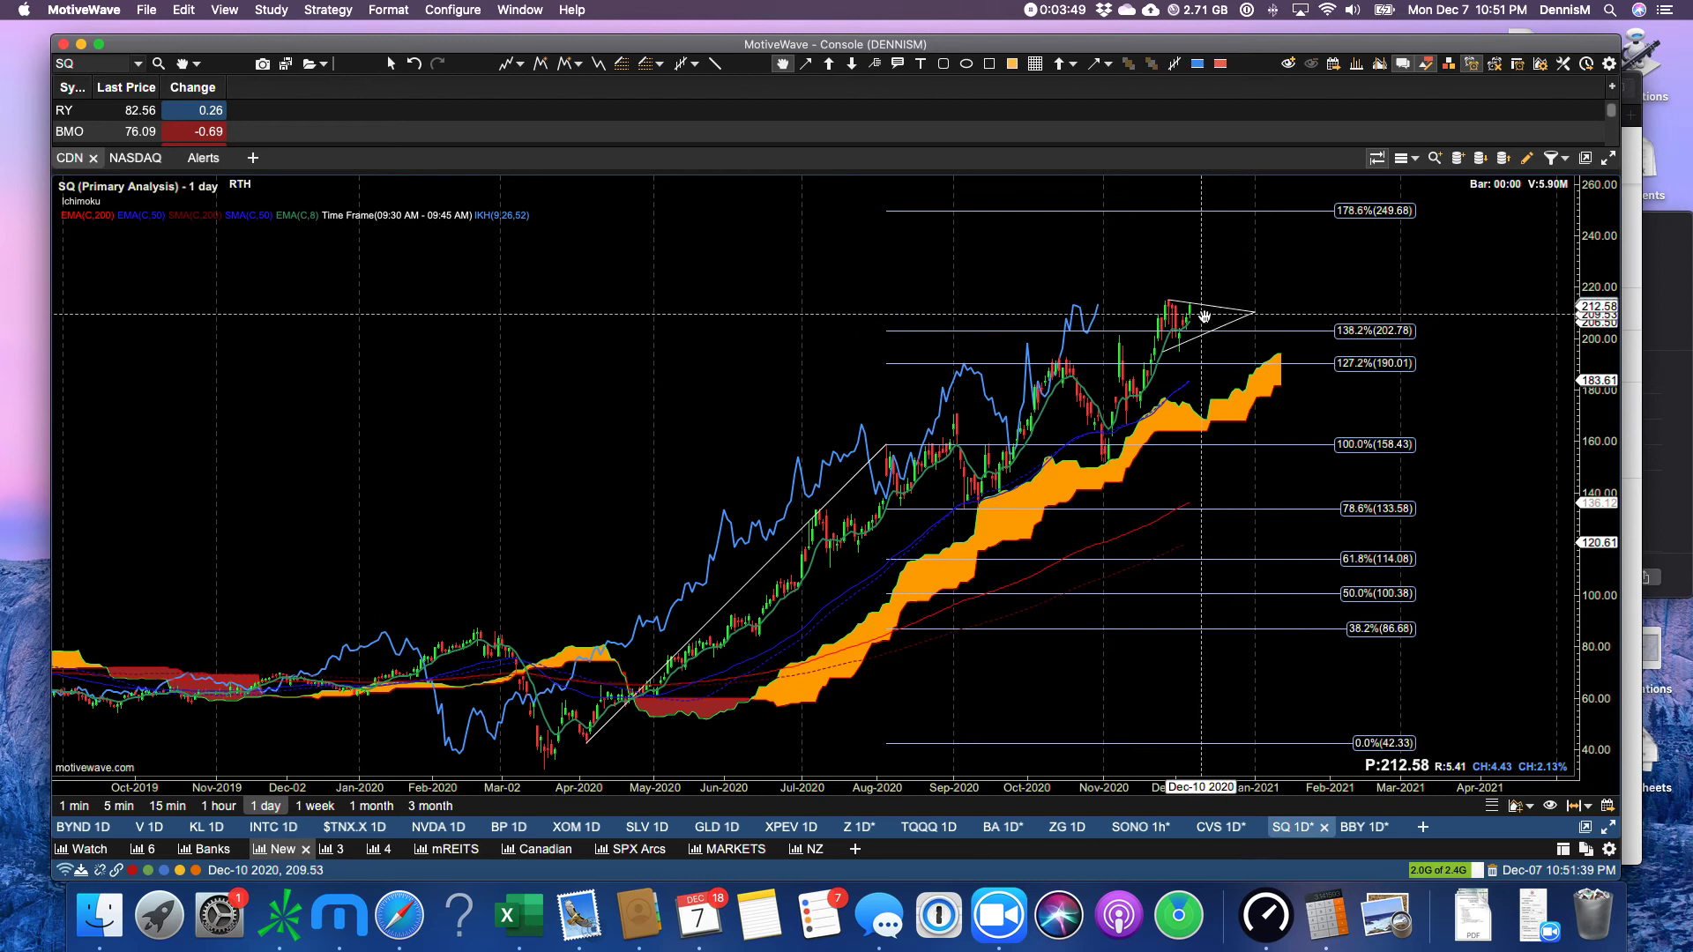
right_click(1601, 307)
key("Escape")
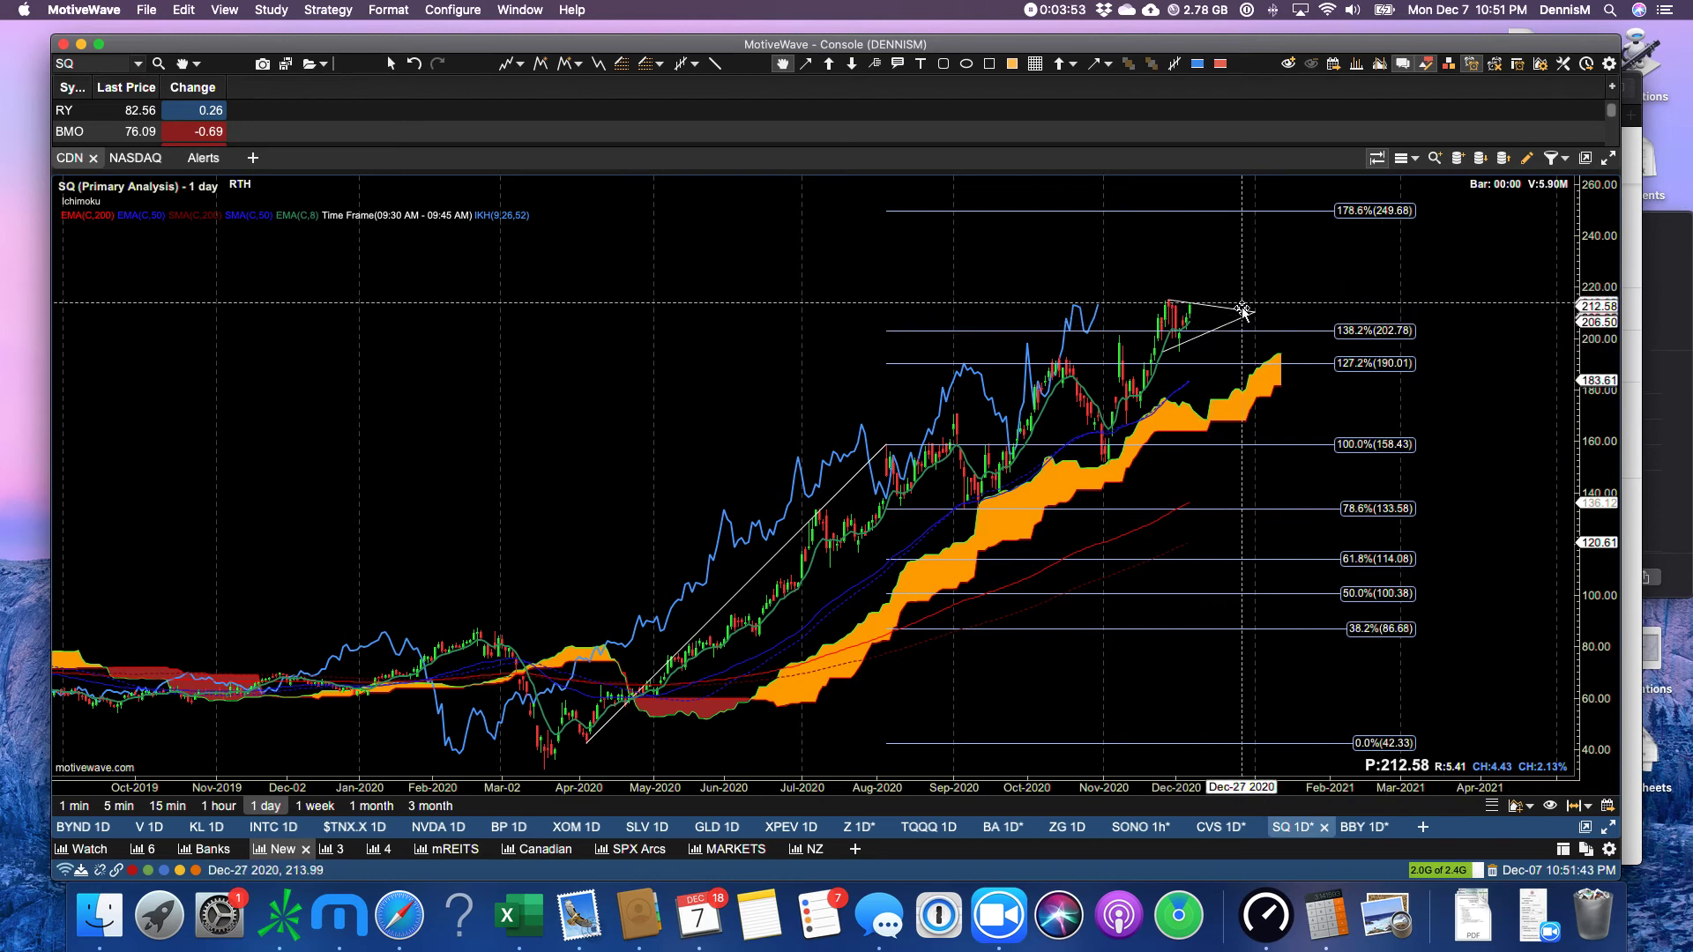
left_click(1240, 319)
right_click(1240, 319)
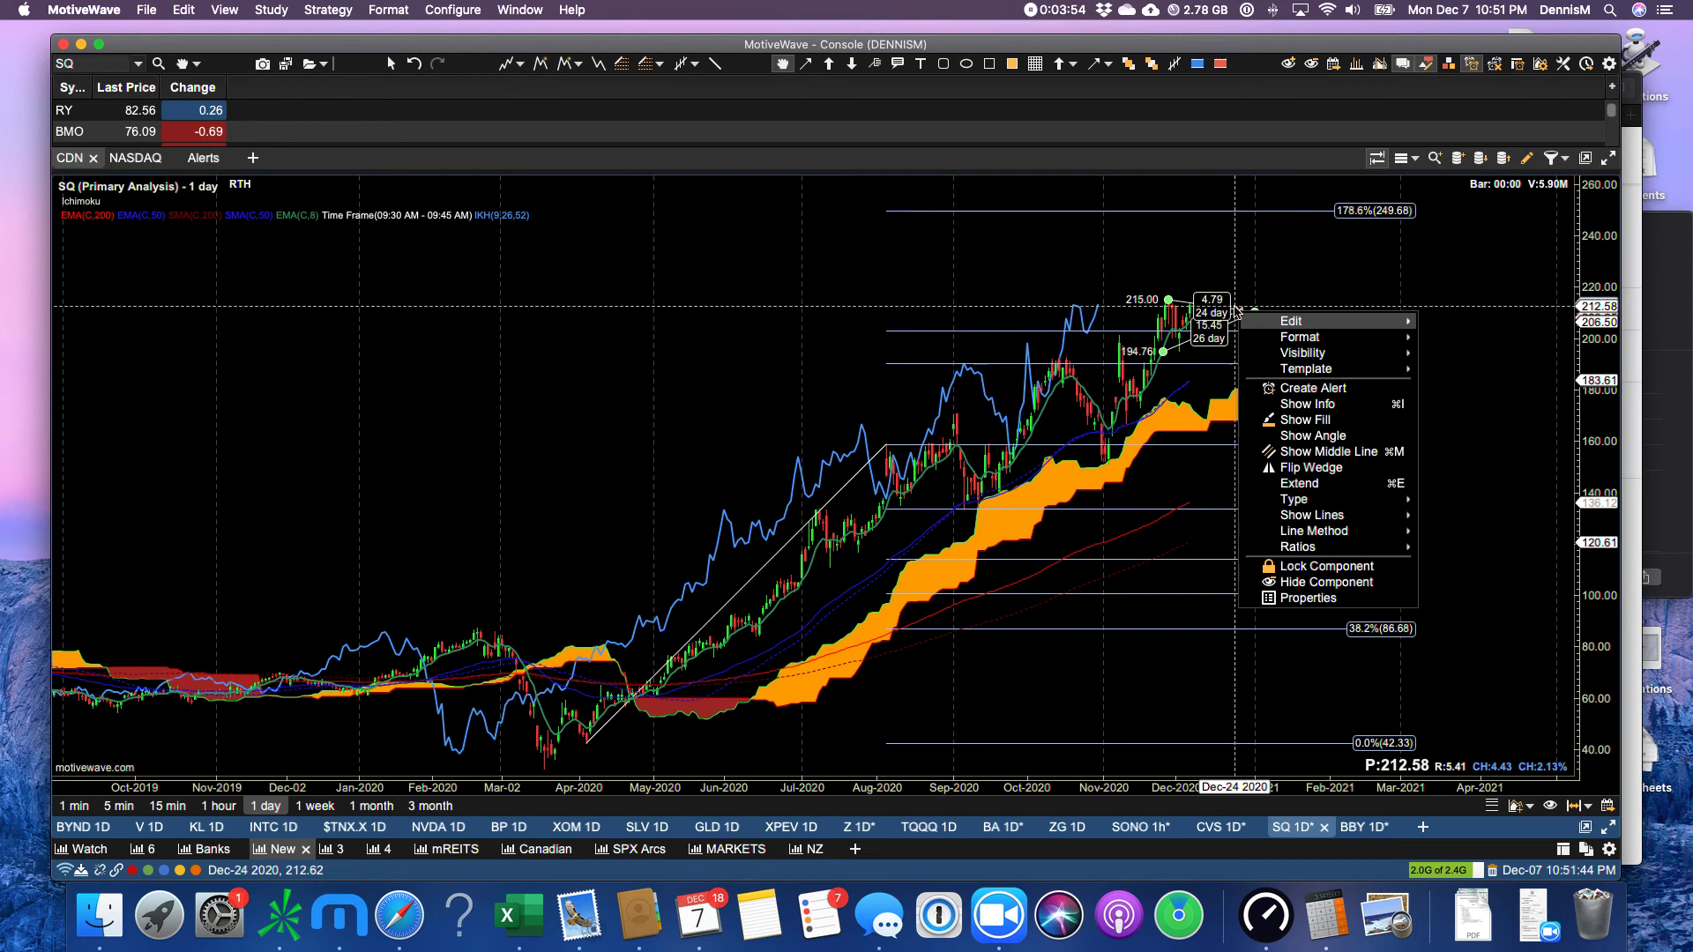
left_click(1314, 389)
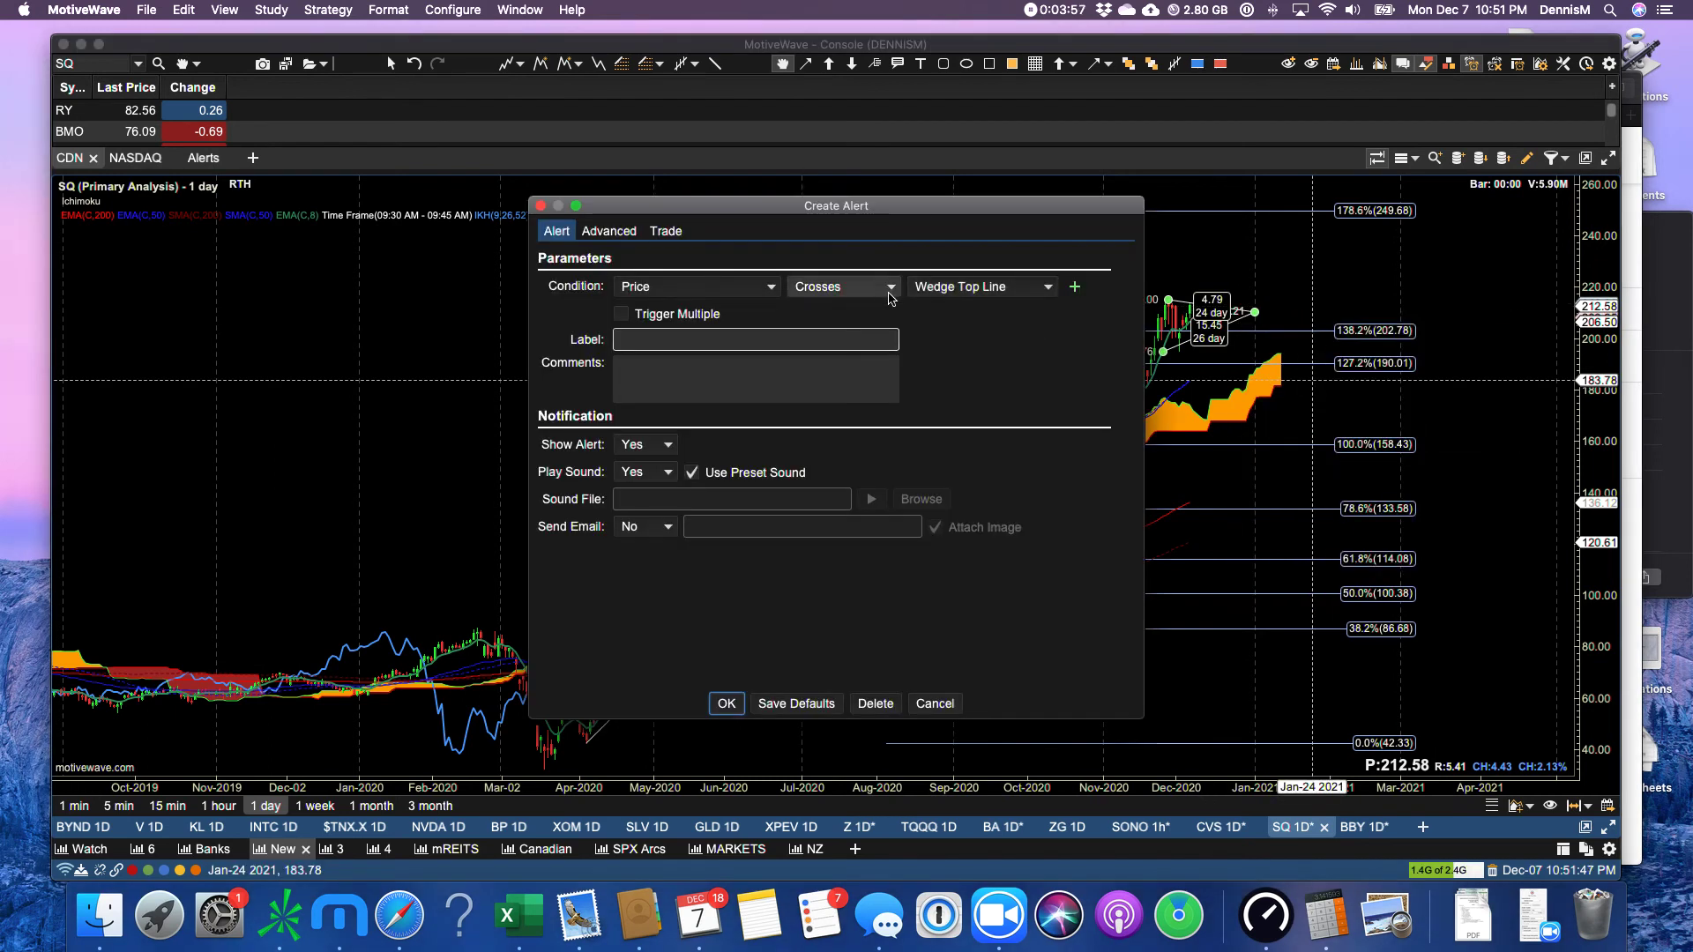
left_click(726, 703)
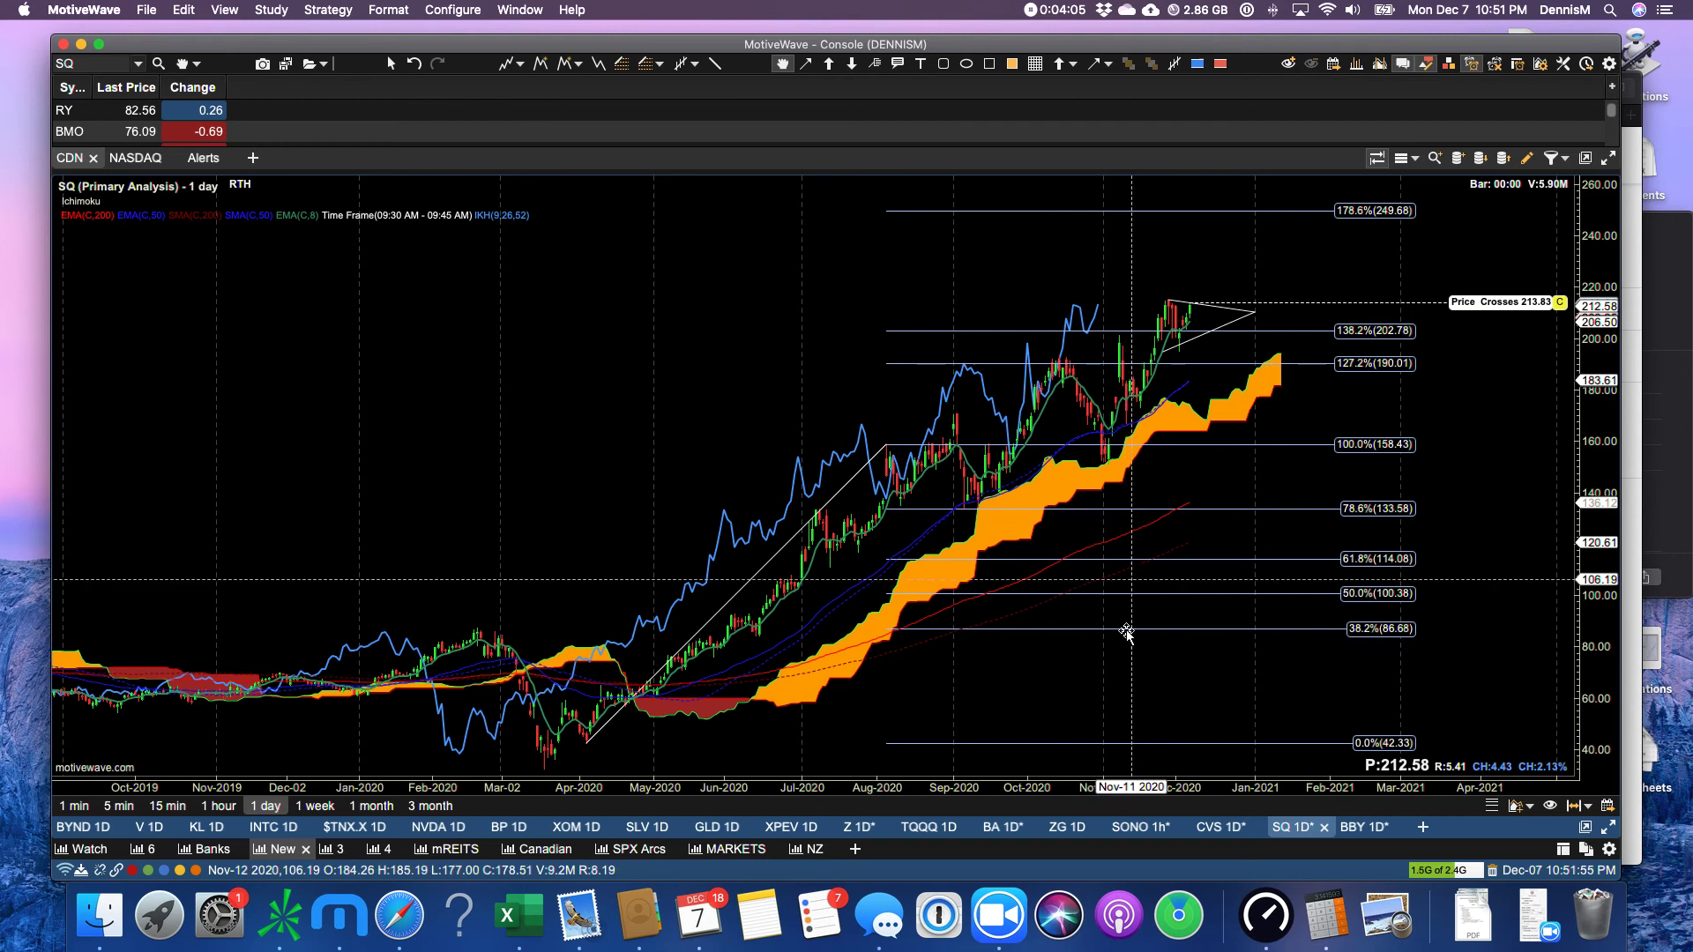
Step: Display the CVS daily chart with its butterfly pattern projecting D at 92.47
left_click(1215, 829)
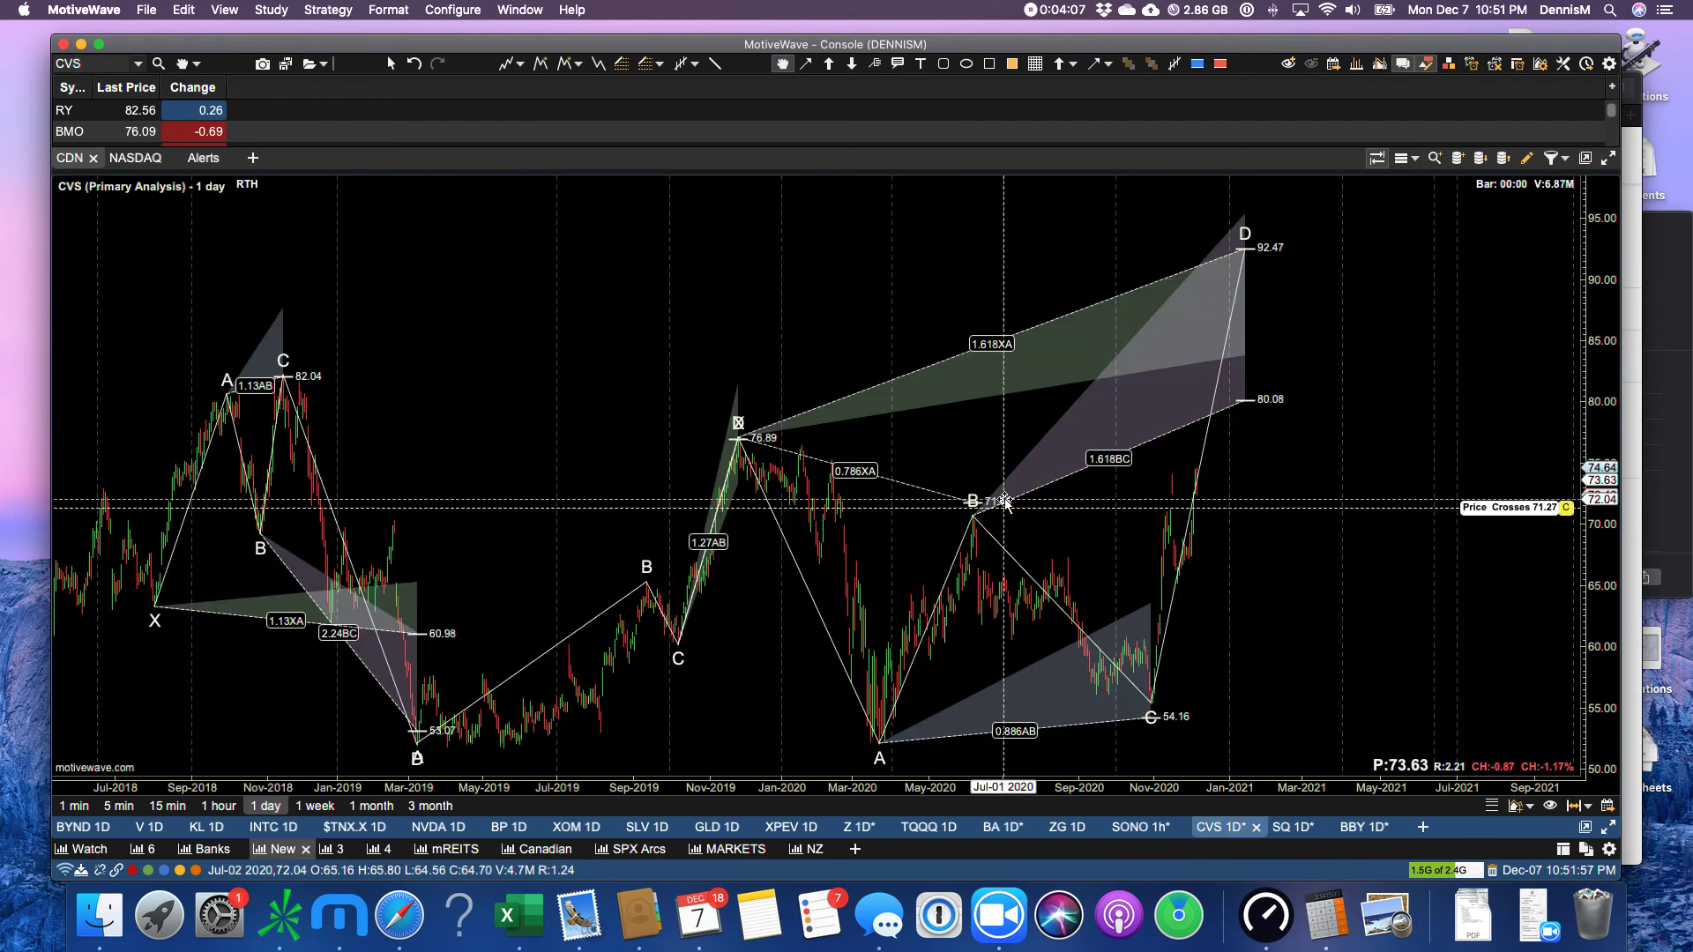
scroll(1031, 501, "up", 5)
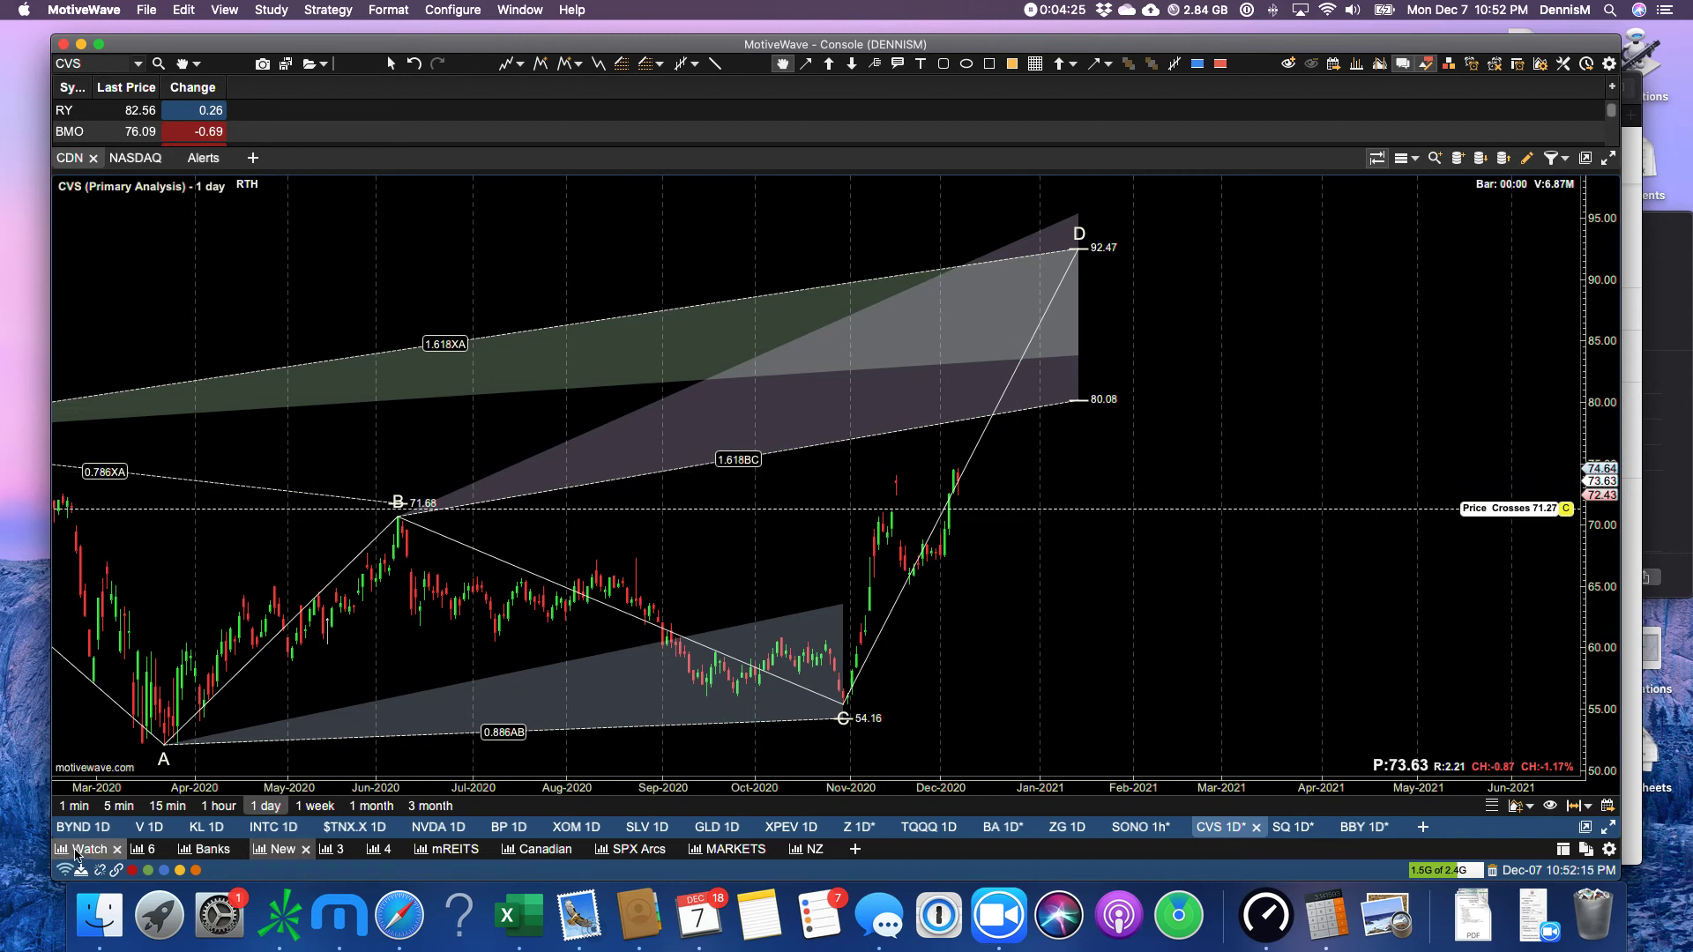
Step: On SONO 1h, drop a Support Zone over the 17.62–20.18 gap, widen it rightward and level it
left_click(1125, 828)
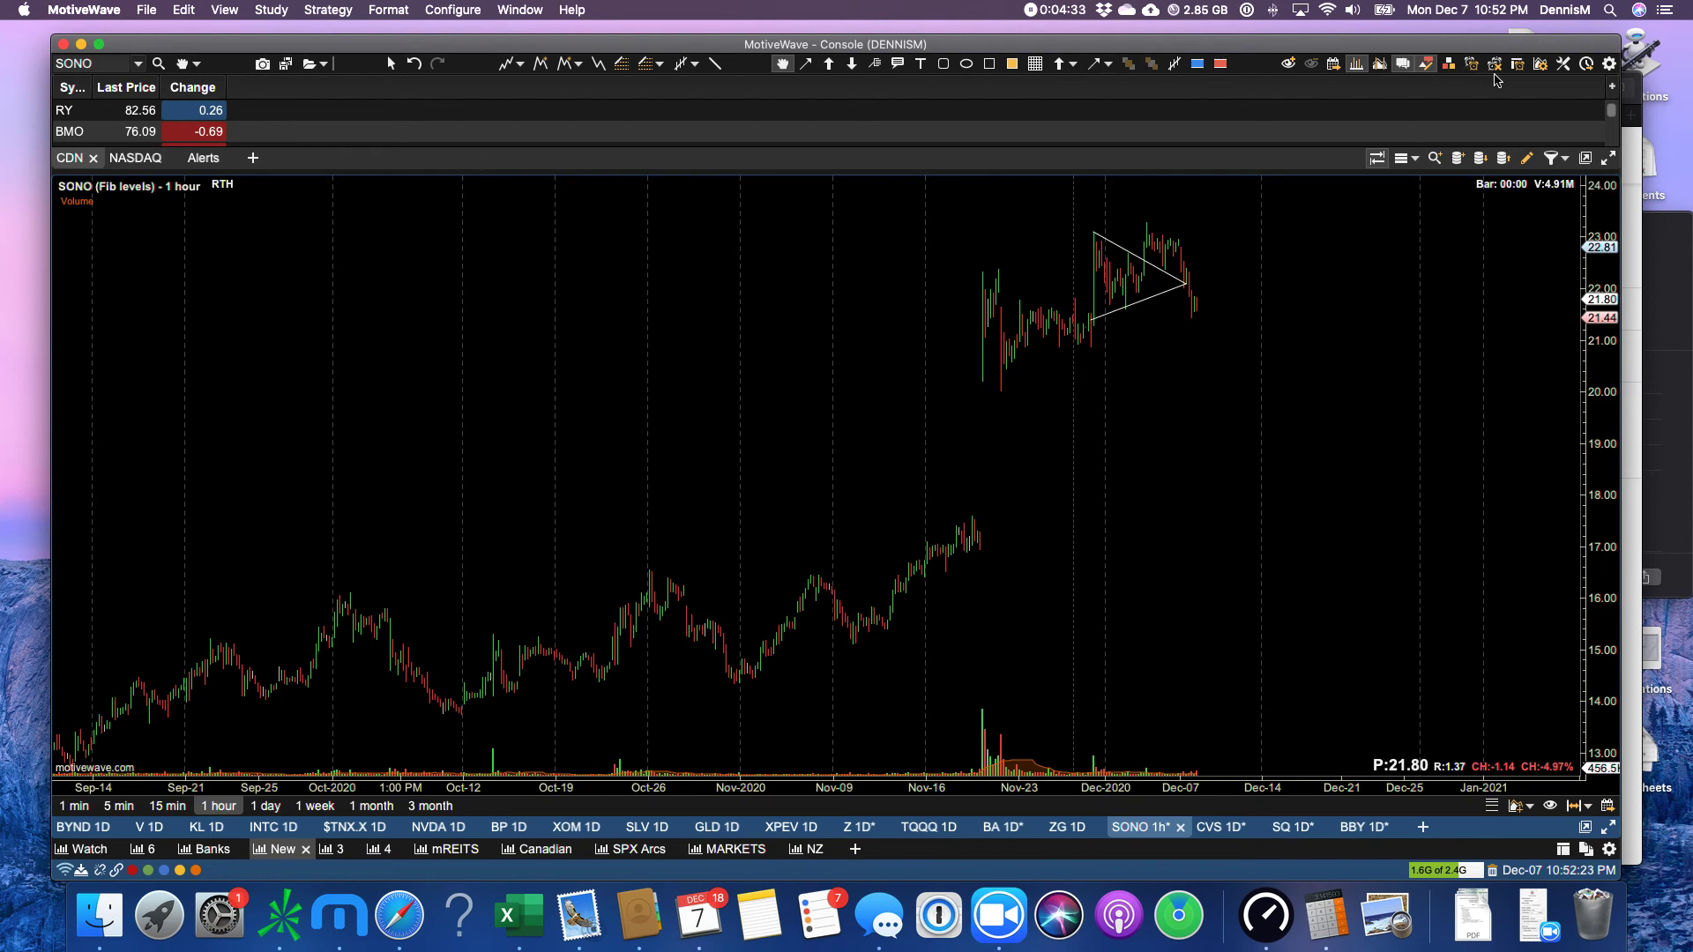
left_click(1562, 64)
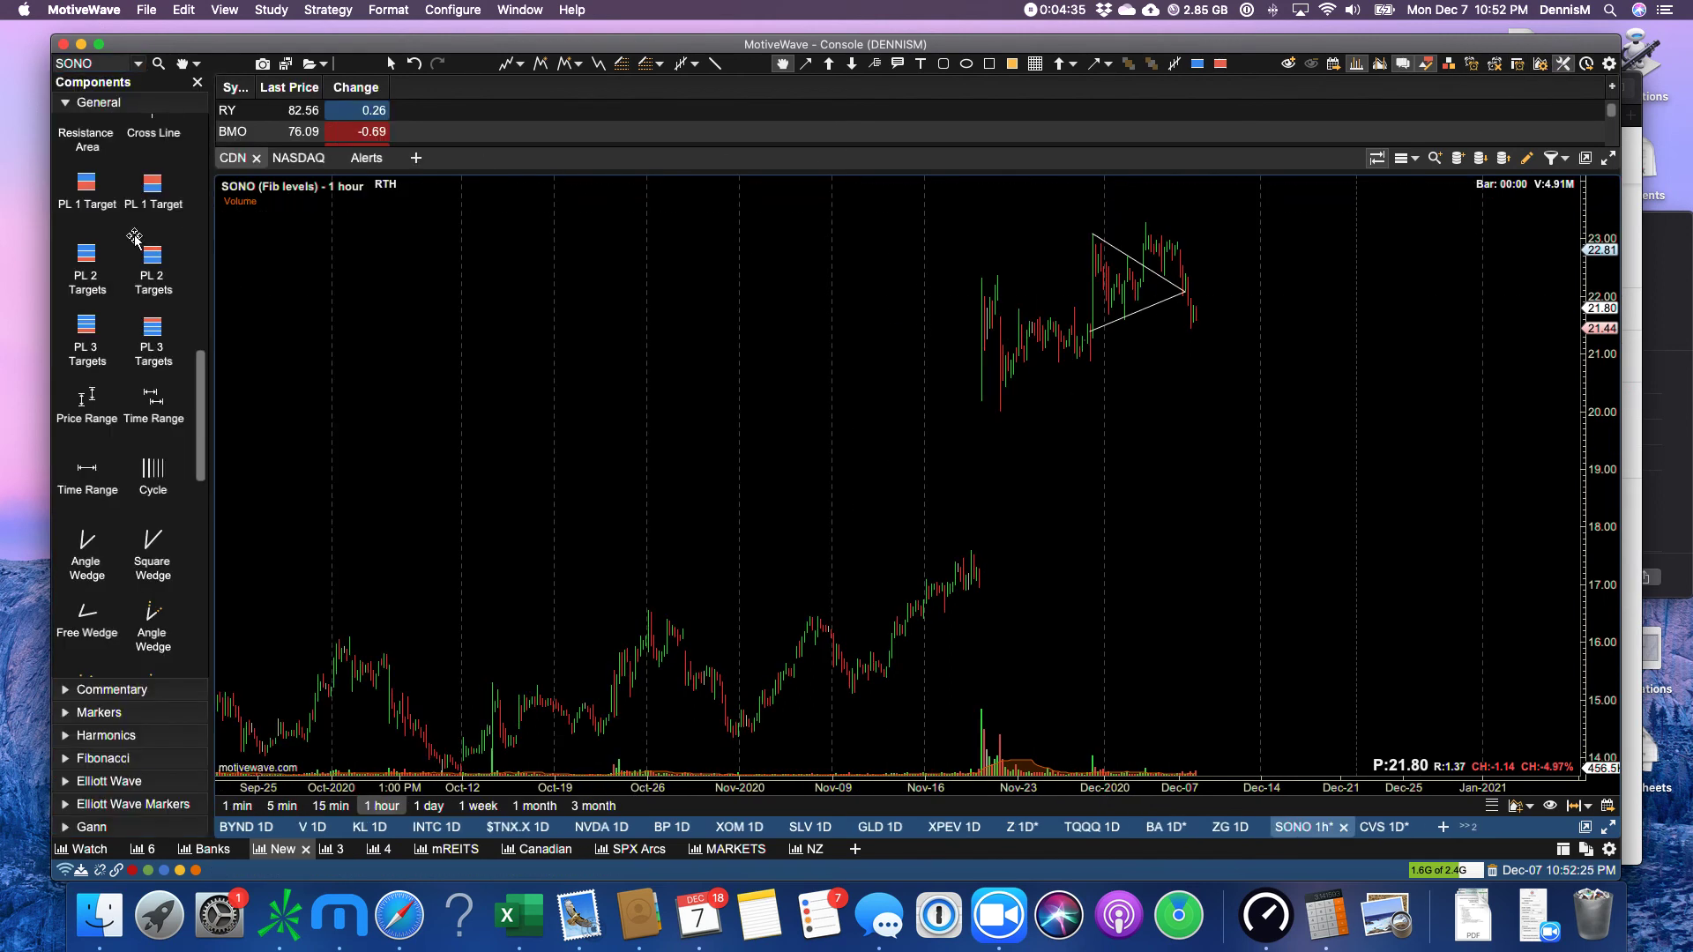
scroll(164, 300, "up", 5)
scroll(163, 300, "up", 6)
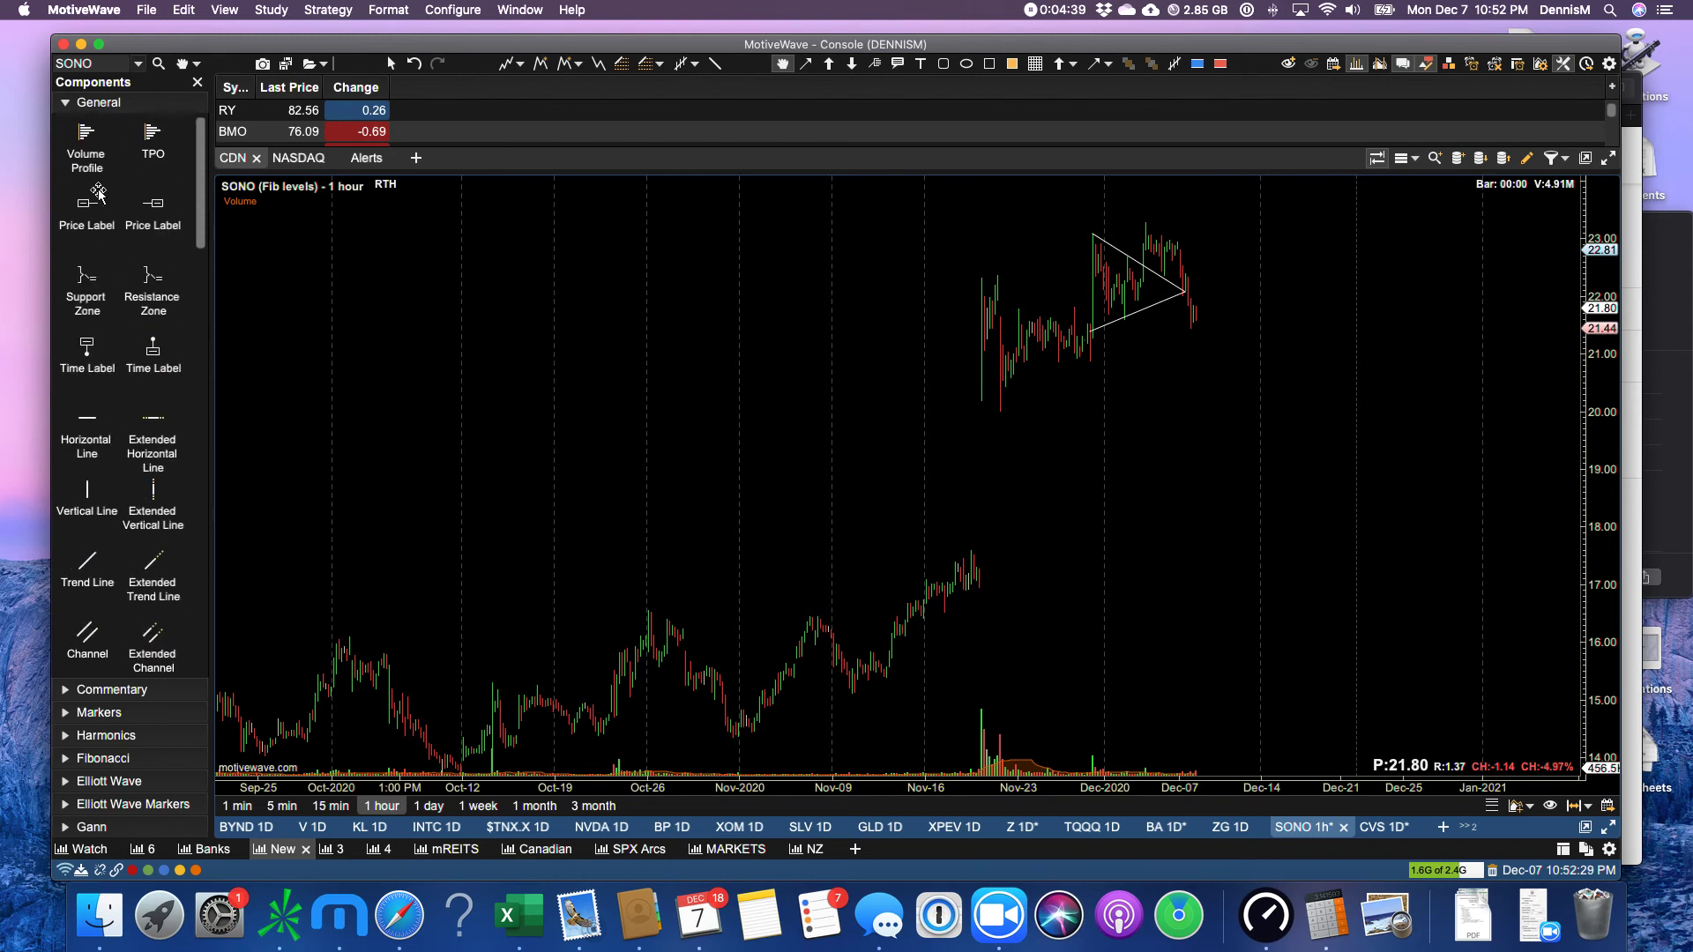
left_click_drag(85, 285, 991, 547)
left_click_drag(1003, 472, 1450, 473)
left_click_drag(1068, 454, 1090, 473)
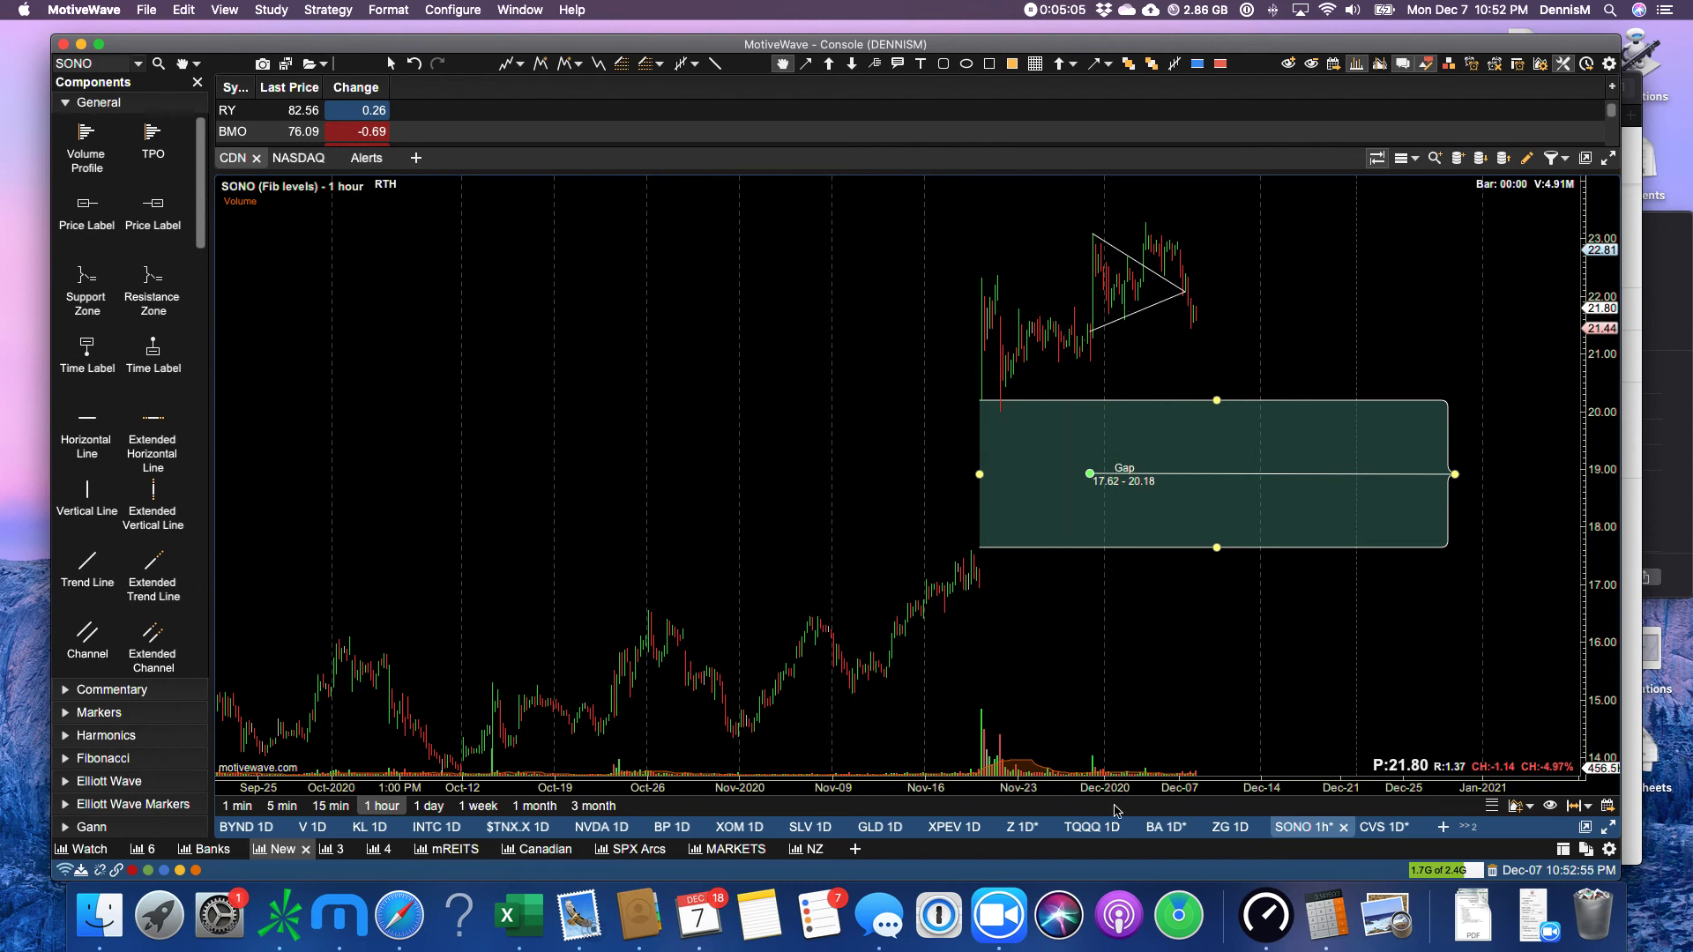
Step: Open the BA daily chart, zoom in and select the red 200-period EMA line
left_click(1155, 830)
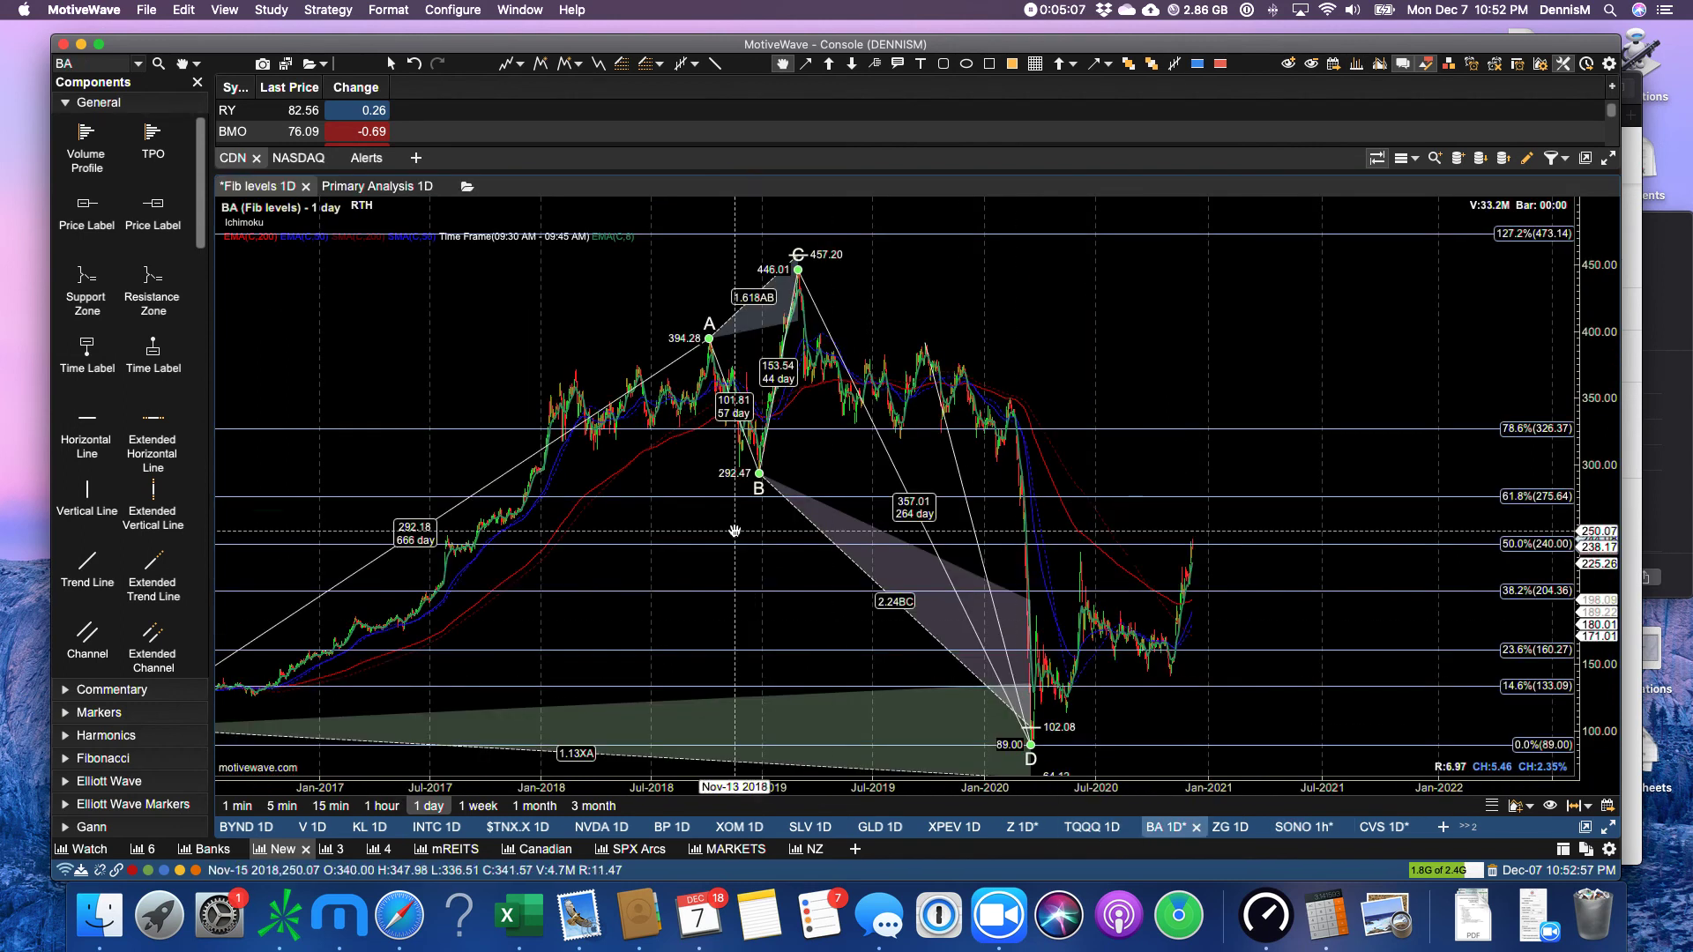
scroll(1250, 575, "up", 5)
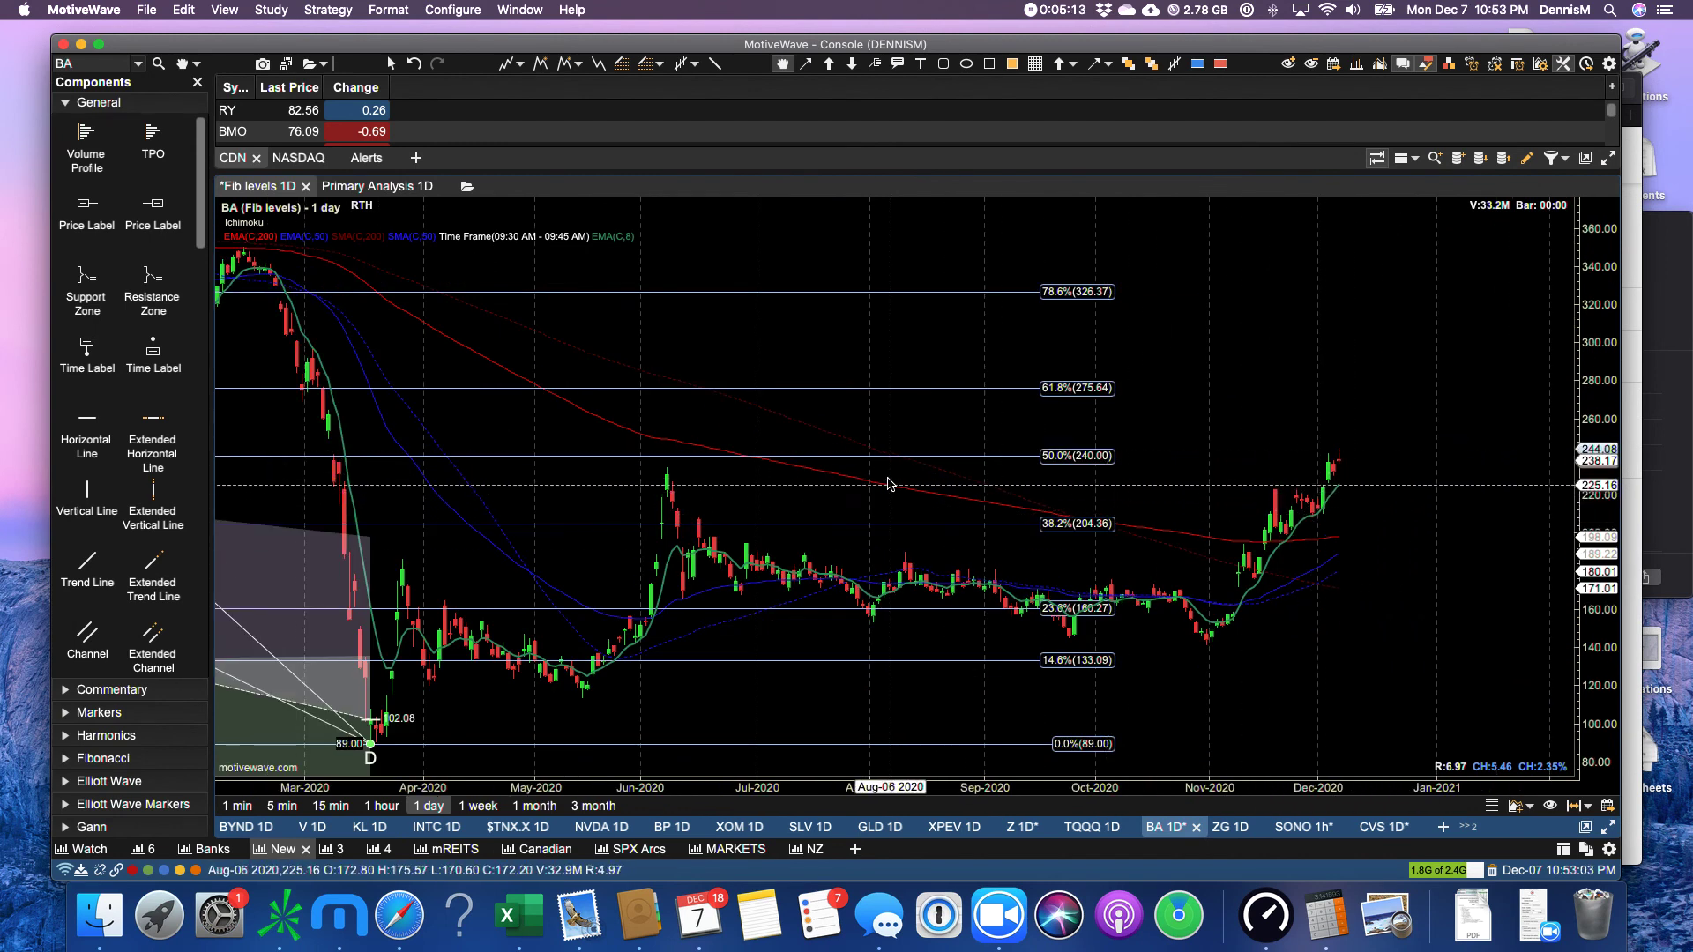
left_click(805, 476)
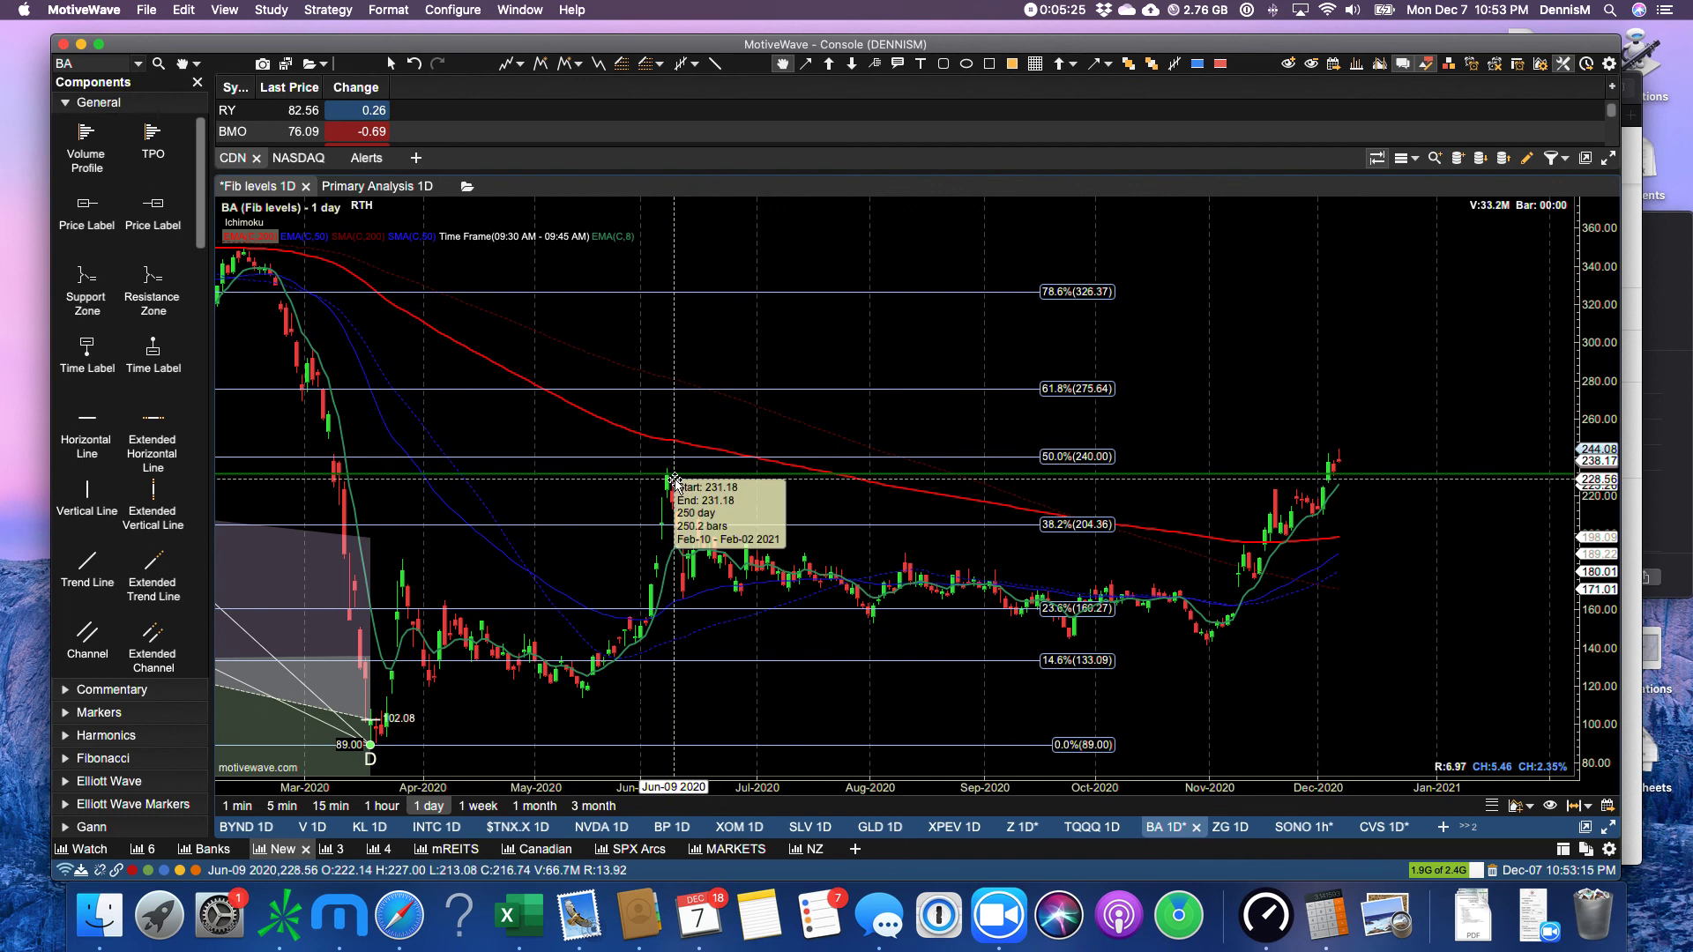
scroll(1106, 382, "up", 2)
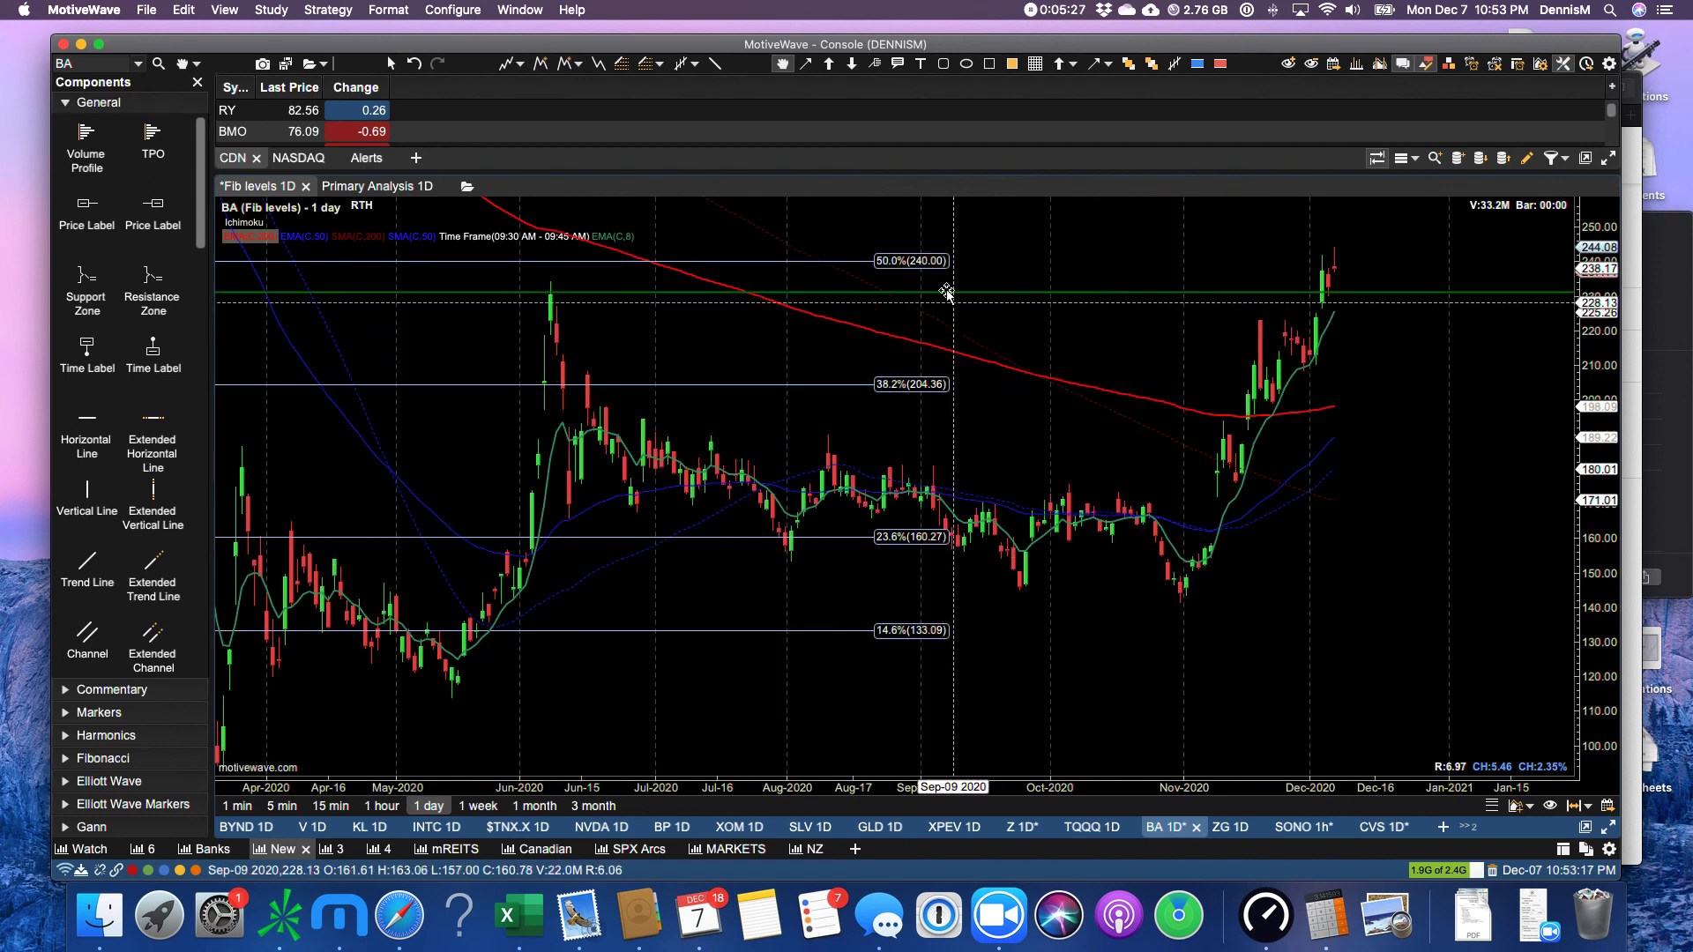
Step: Extend BA's Fibonacci retracement levels out to the chart's right edge
left_click(948, 261)
left_click_drag(948, 261, 1426, 261)
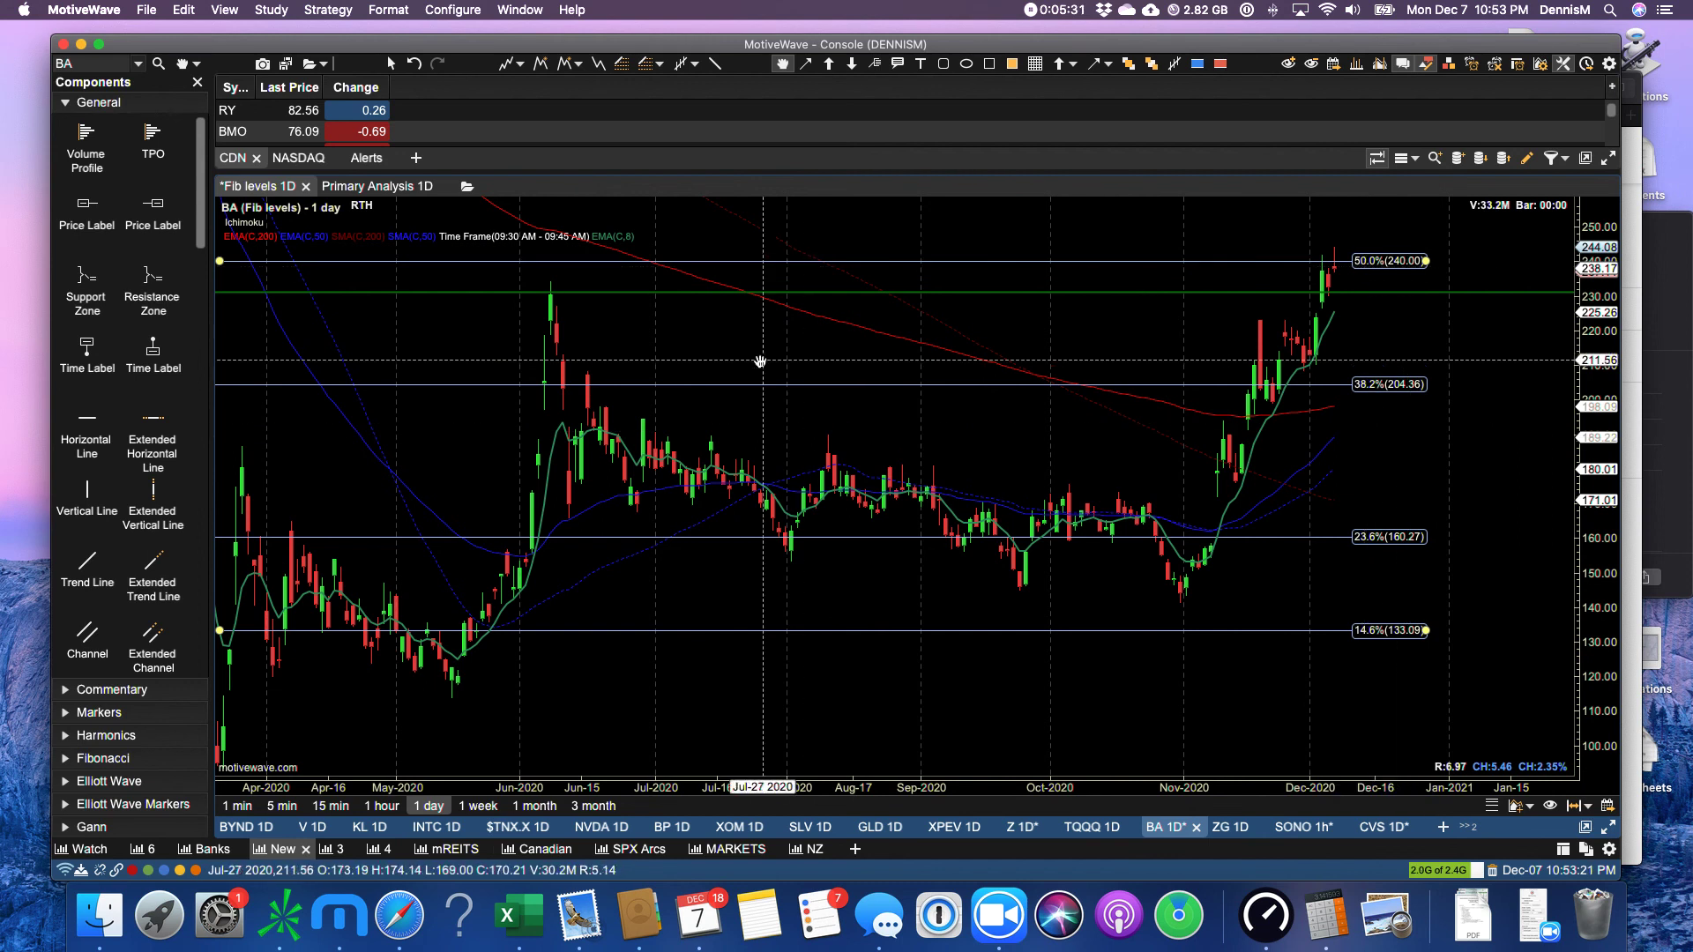
scroll(736, 370, "down", 3)
scroll(726, 378, "down", 3)
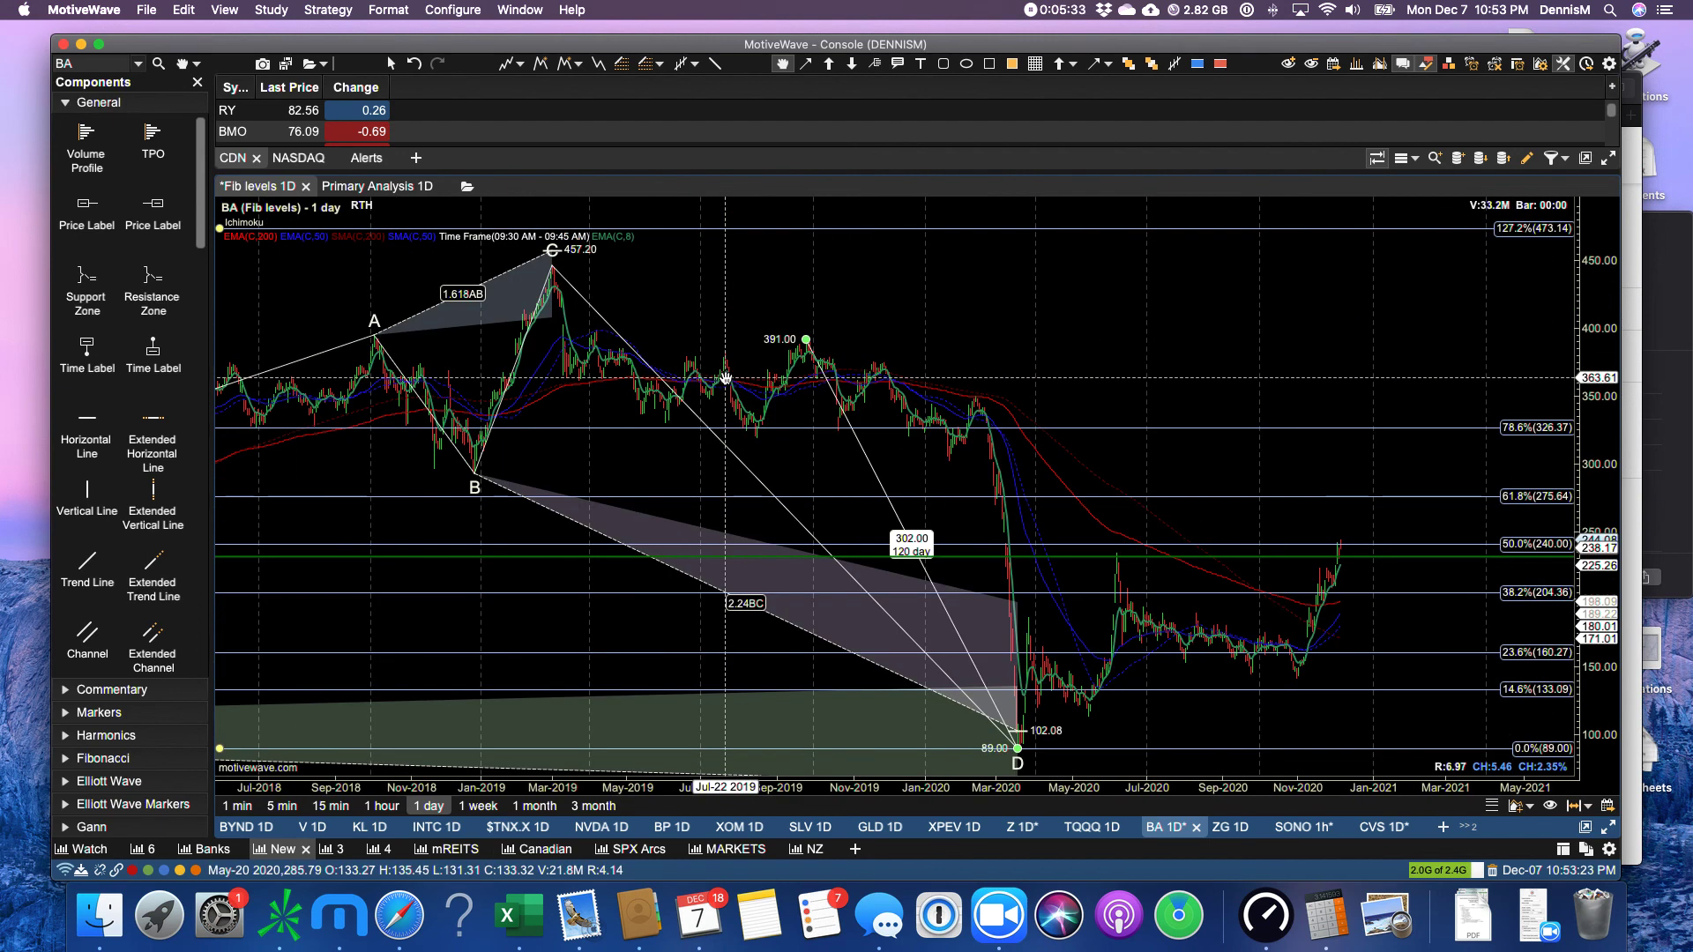
scroll(726, 379, "down", 3)
scroll(726, 379, "up", 3)
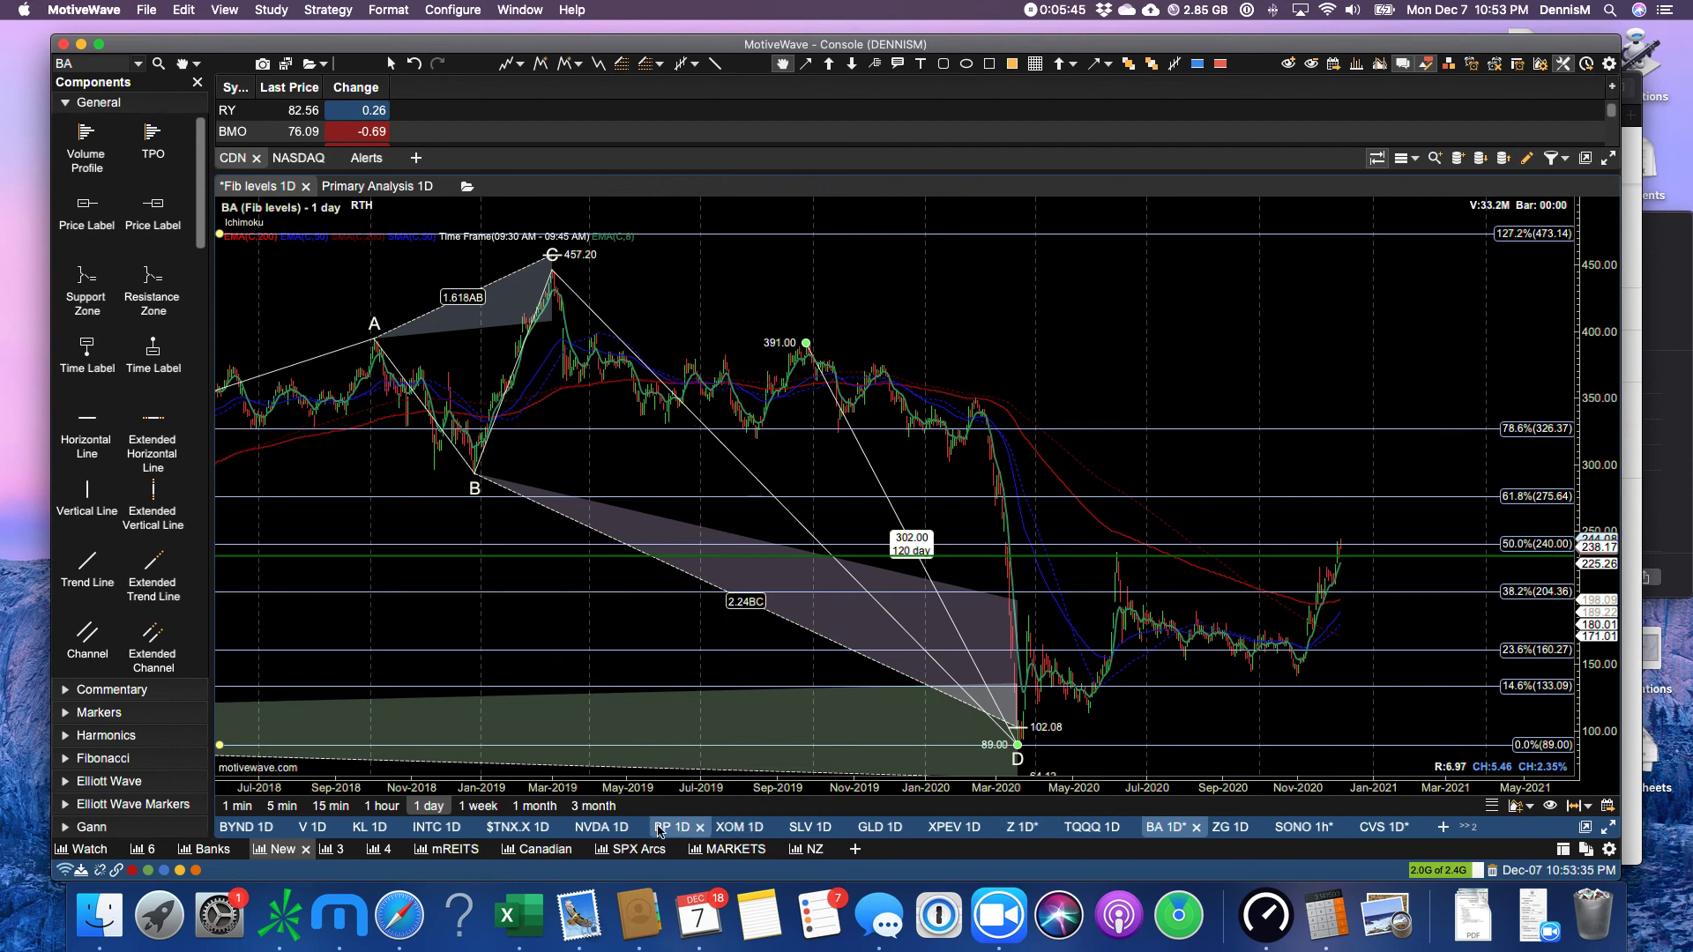
Step: Add a horizontal line at about 40.90 on XOM, check BP, then return to the Watch workspace
left_click(728, 833)
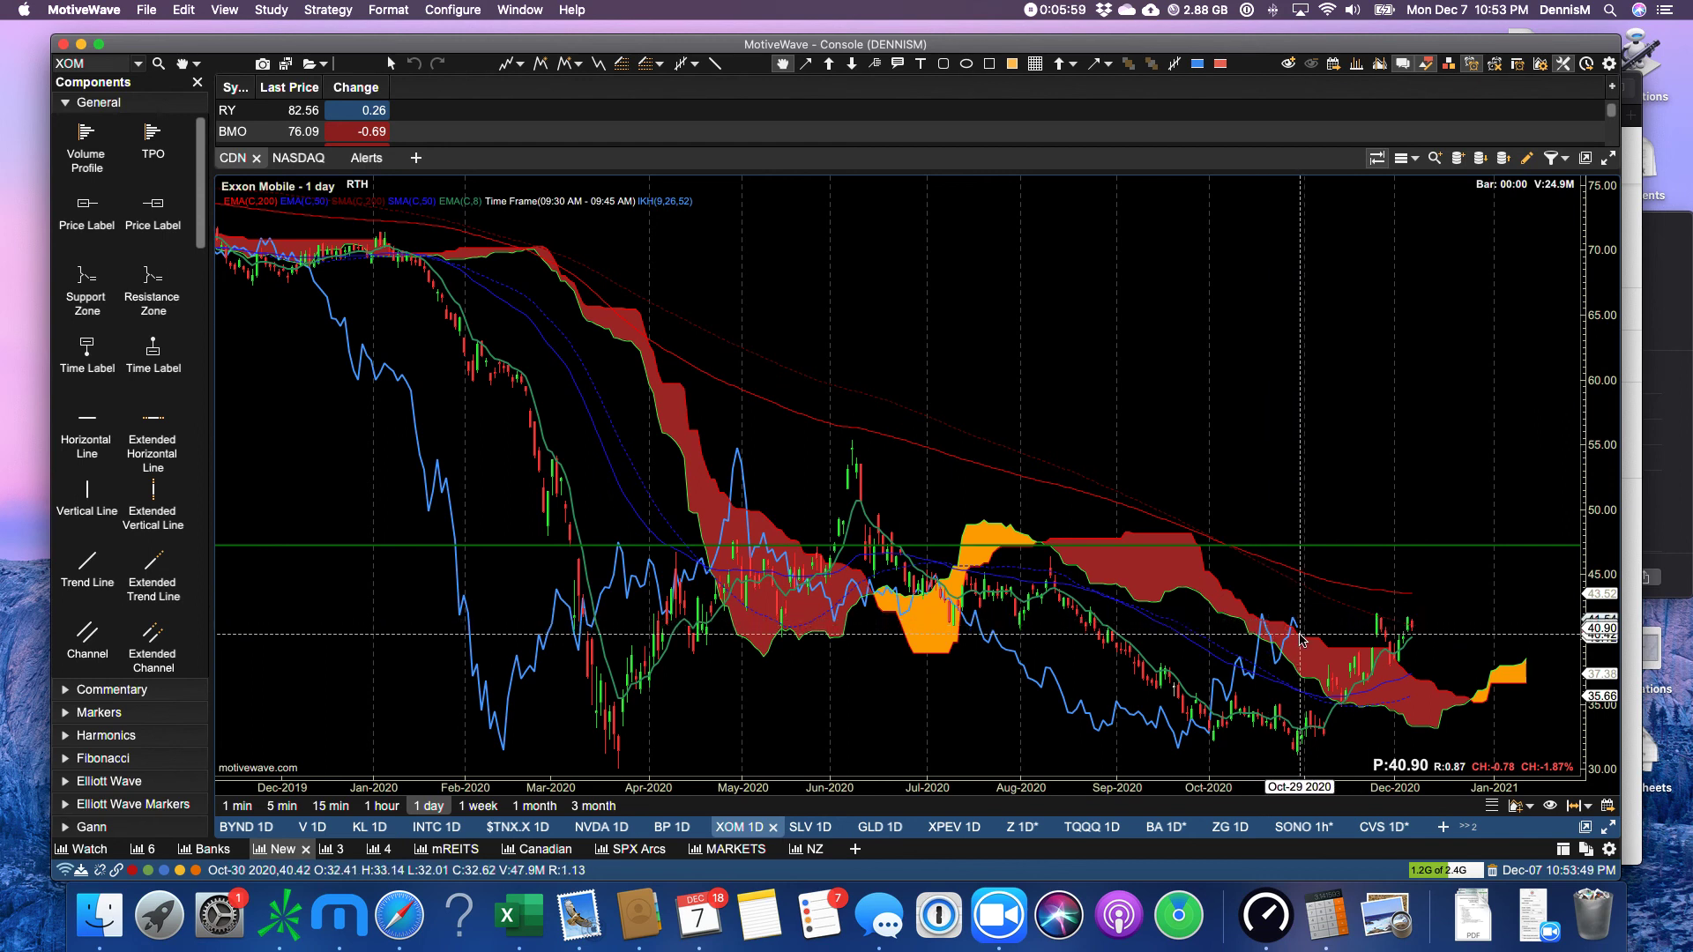
left_click(1460, 632)
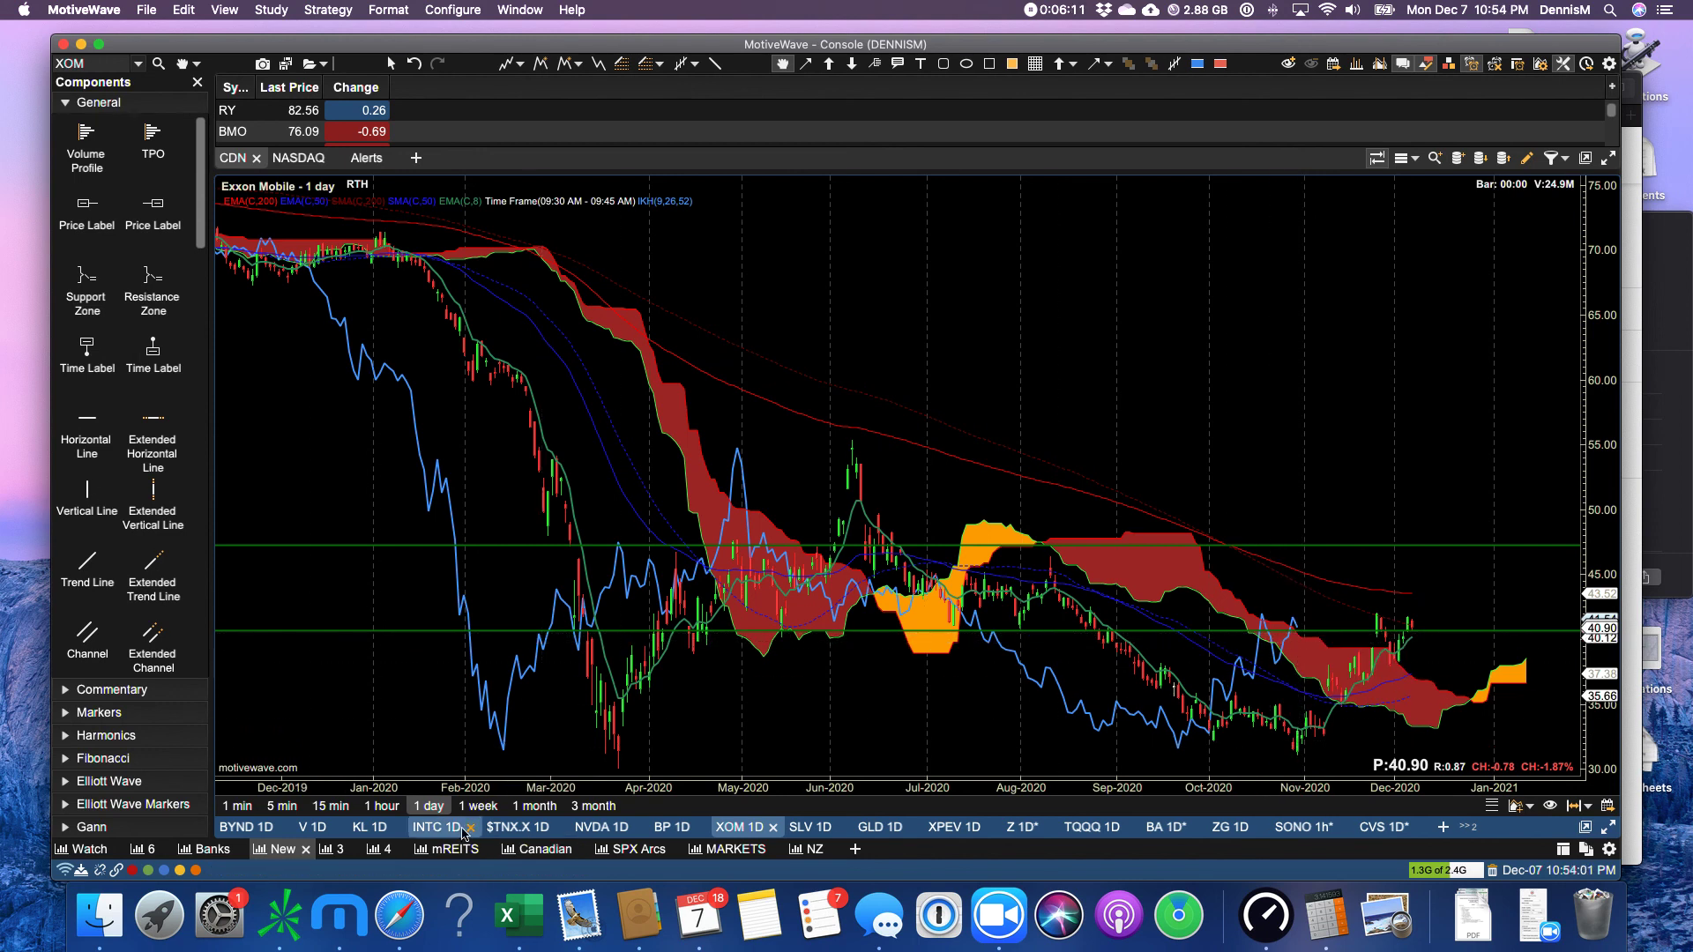
left_click(657, 831)
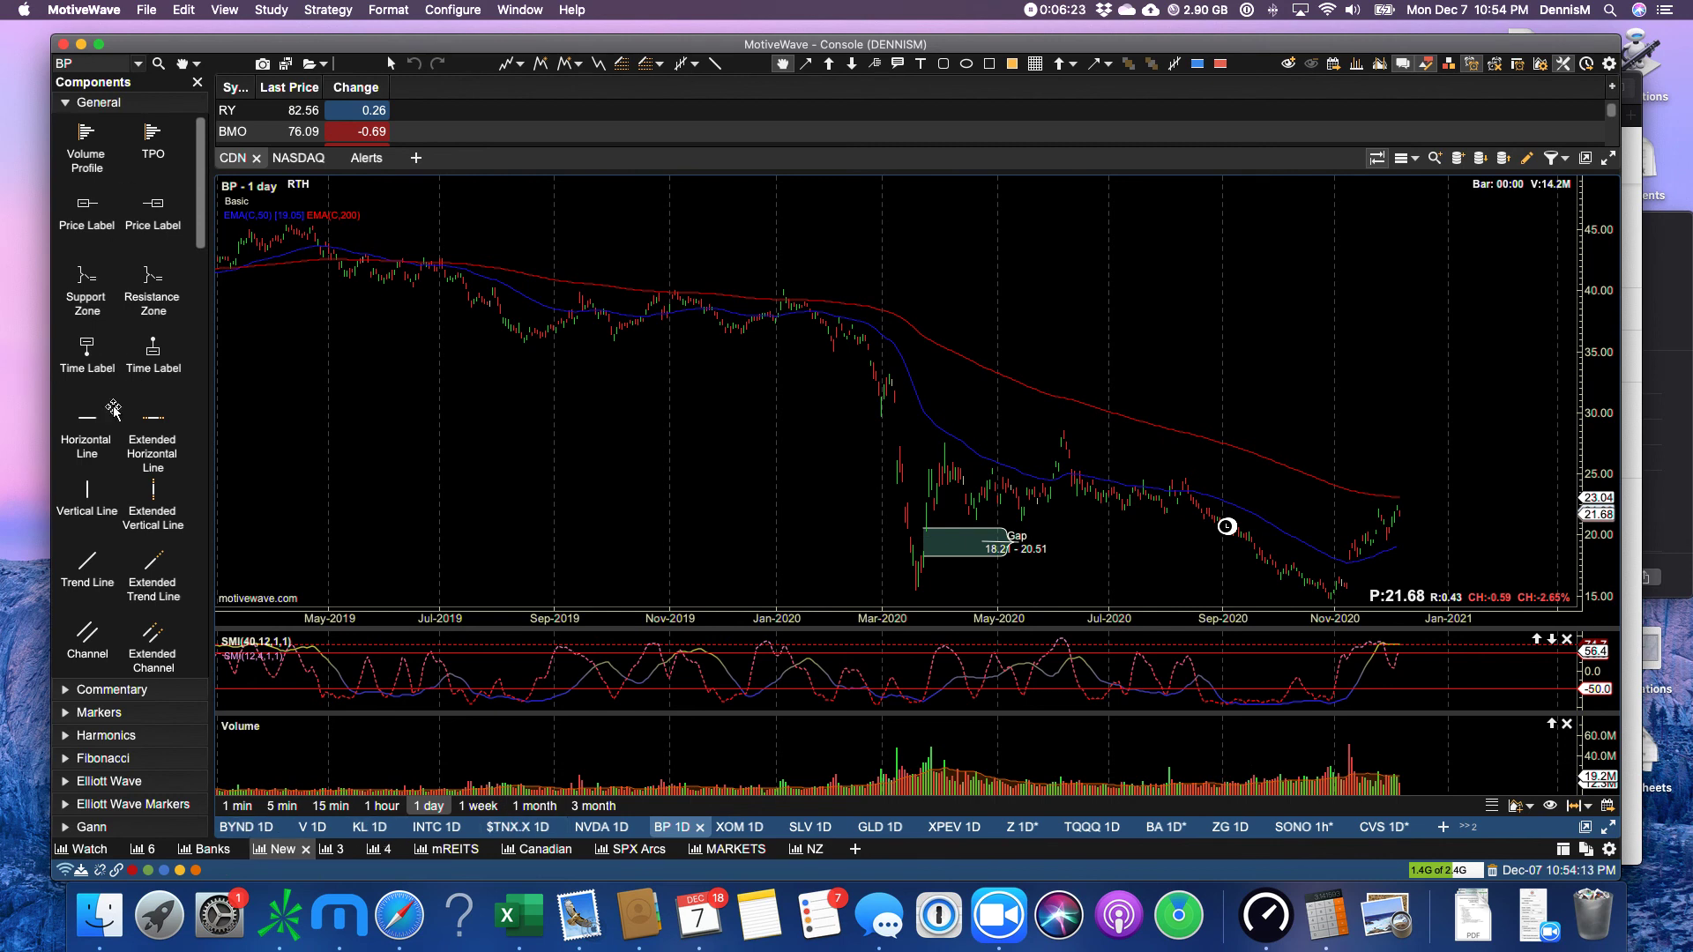
left_click(81, 848)
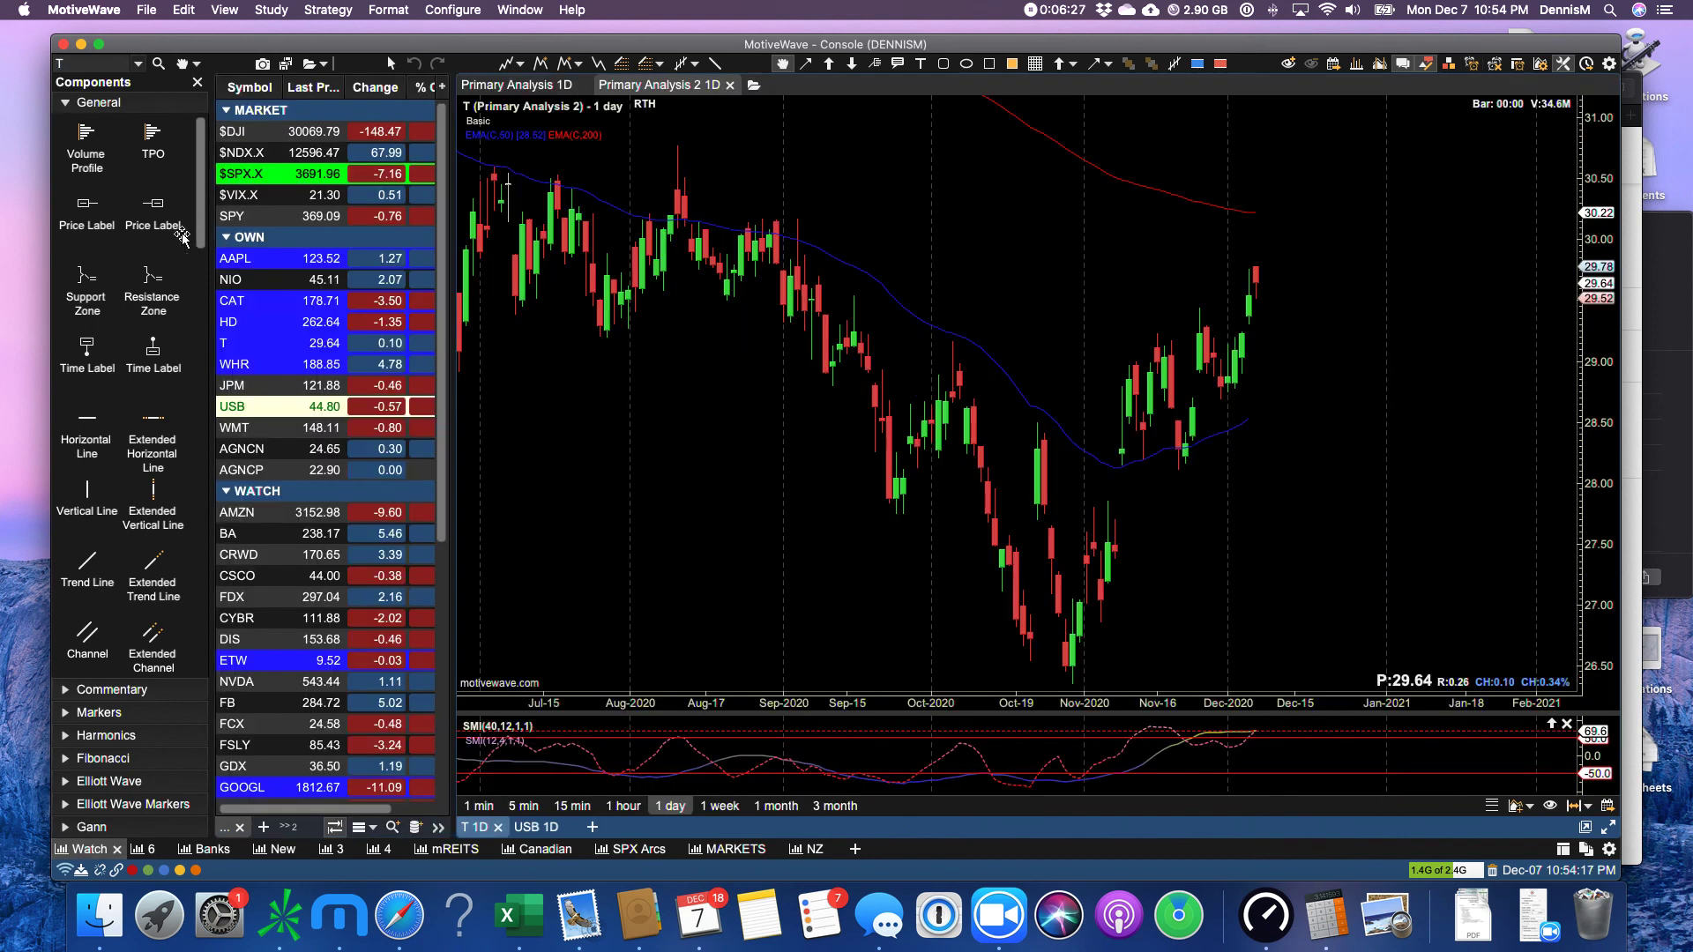
Step: Close the Components panel and show the $SPX.X daily chart with VIX overlay, zoomed out
left_click(196, 82)
left_click(130, 175)
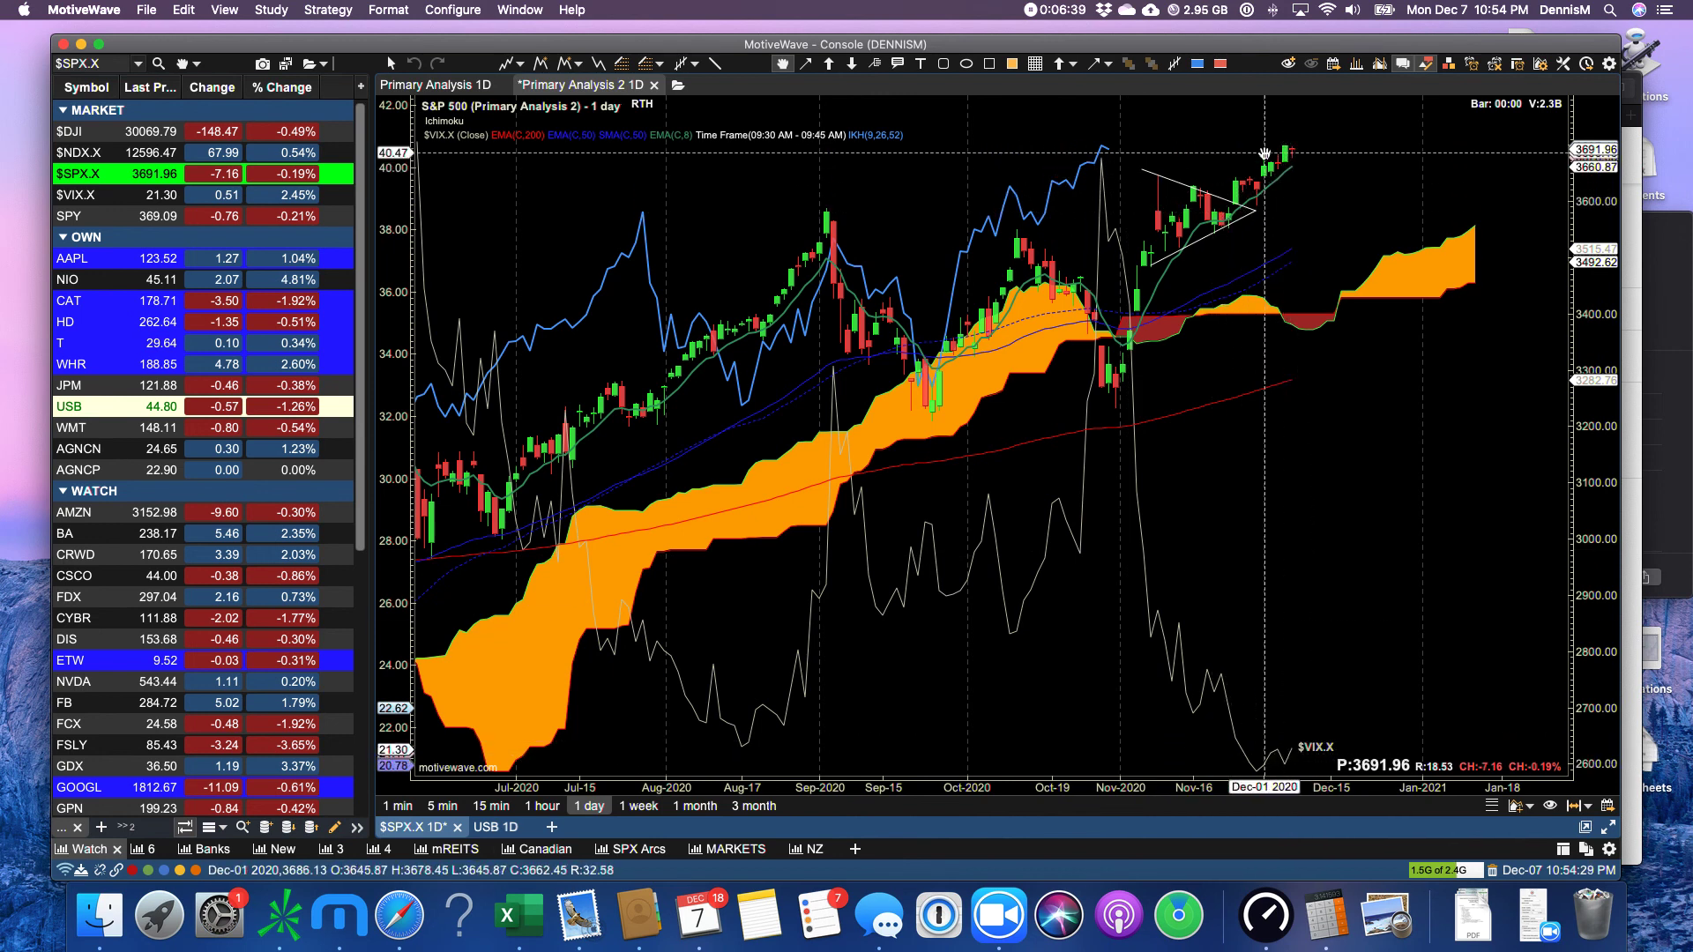
scroll(1221, 202, "down", 2)
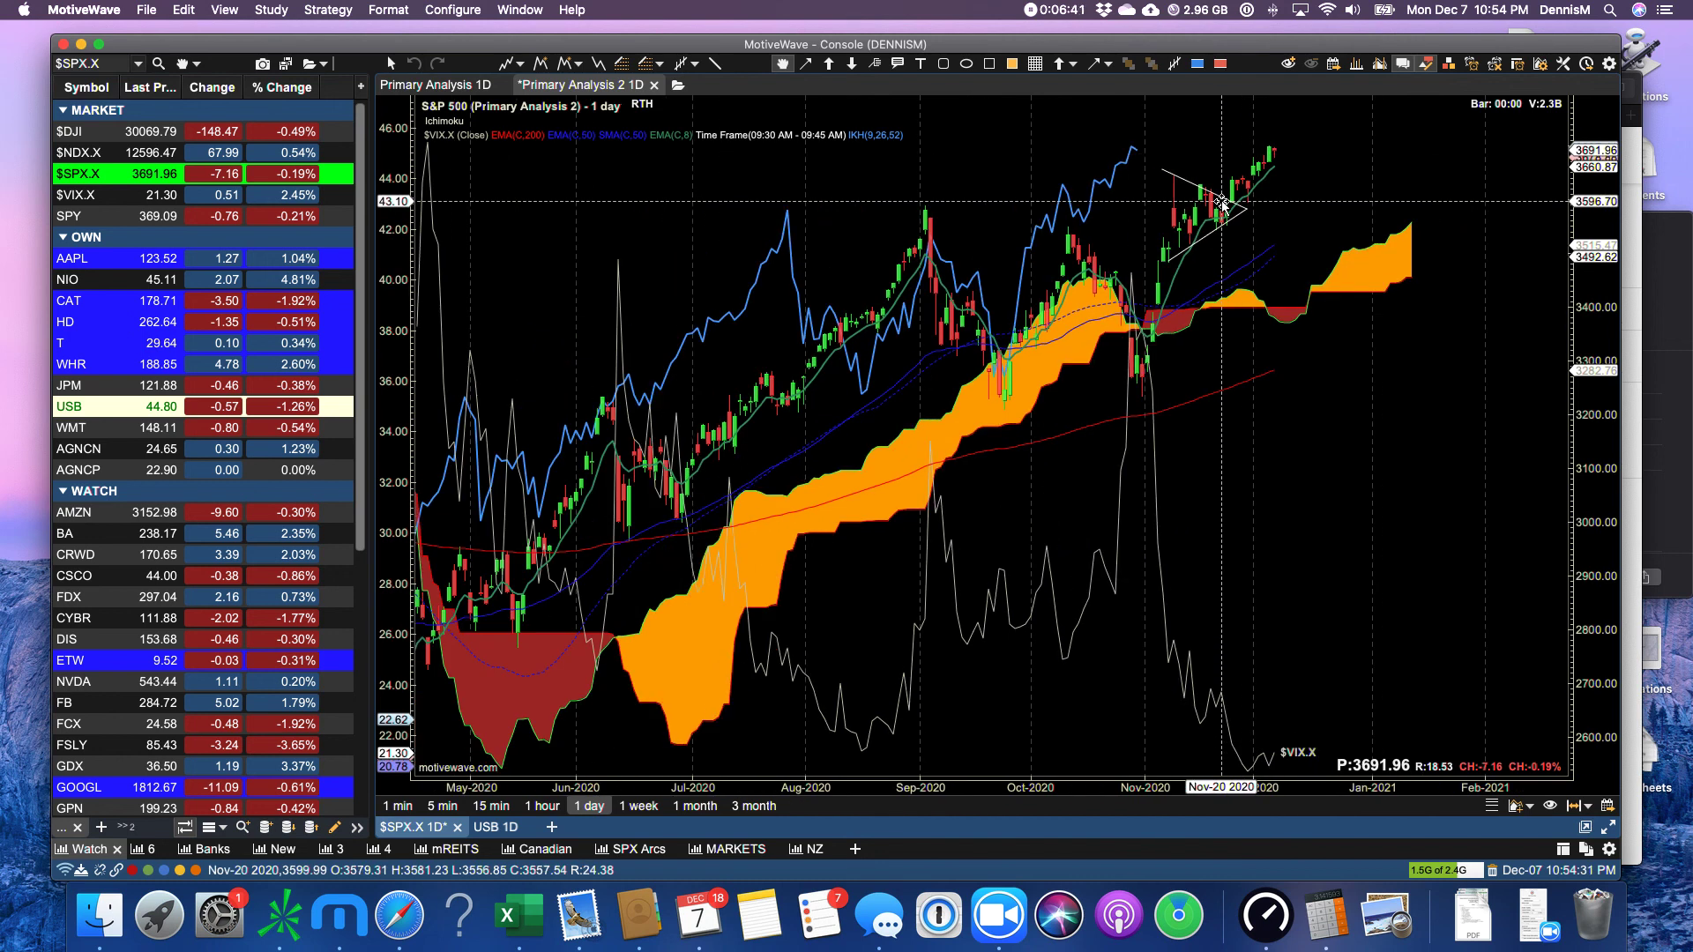
scroll(1221, 203, "down", 2)
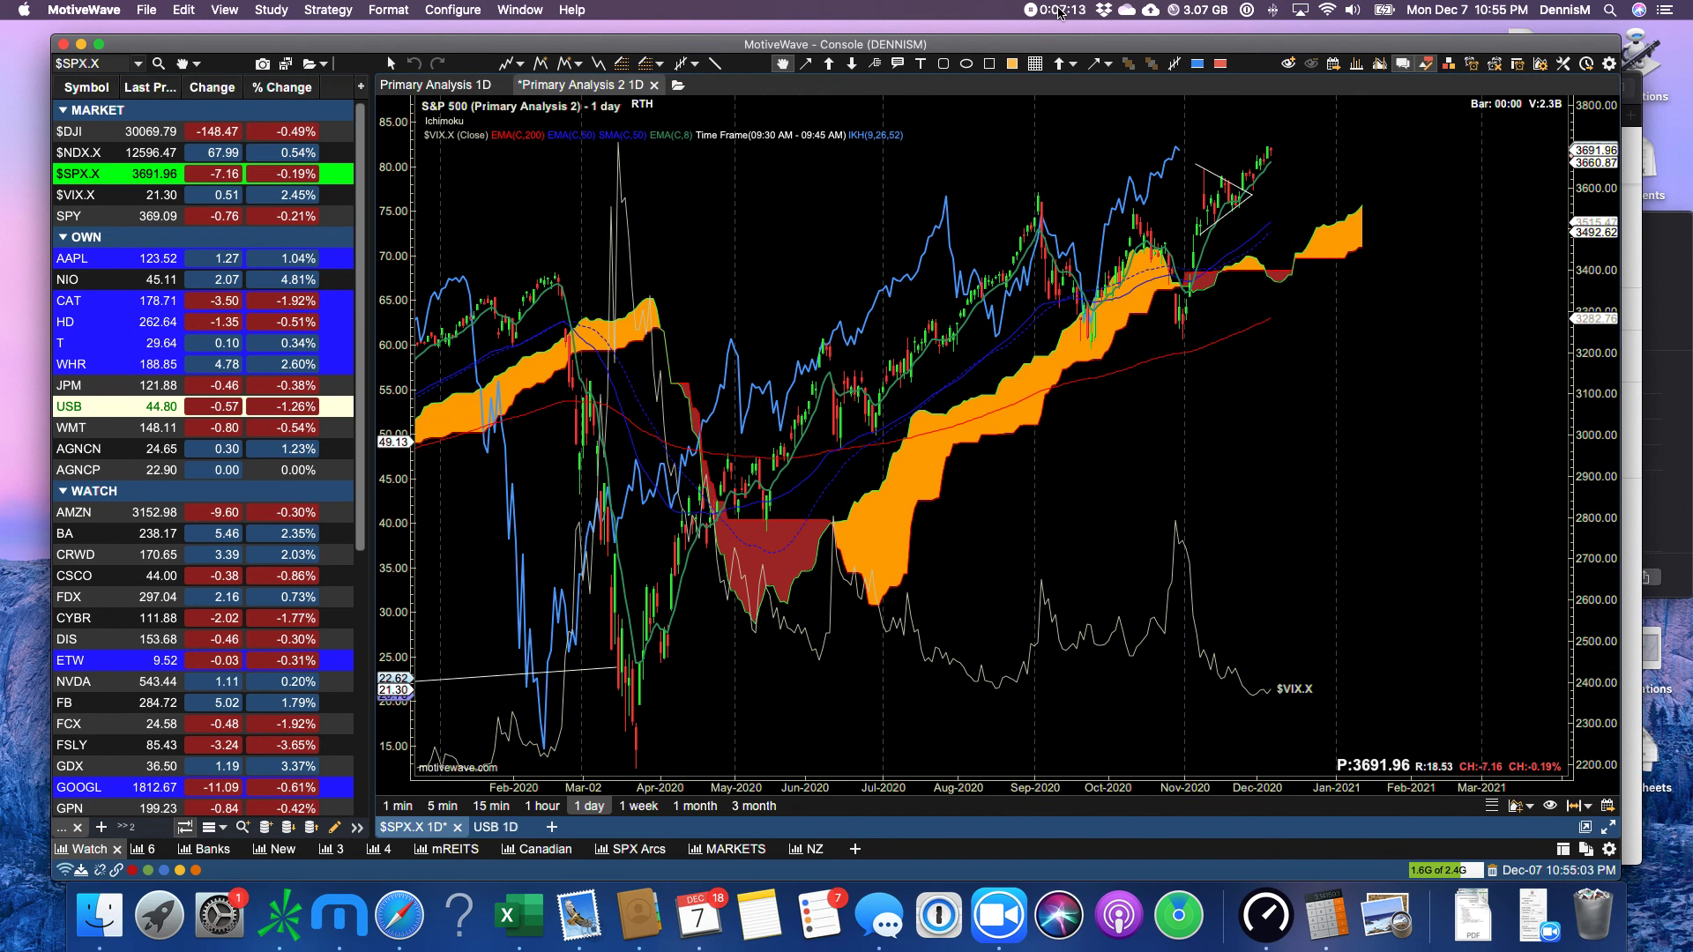
Step: Switch to the AAPL daily chart at 123.52 and zoom the time axis to show its Fibonacci levels and gap zones
left_click(75, 259)
scroll(1358, 291, "up", 2)
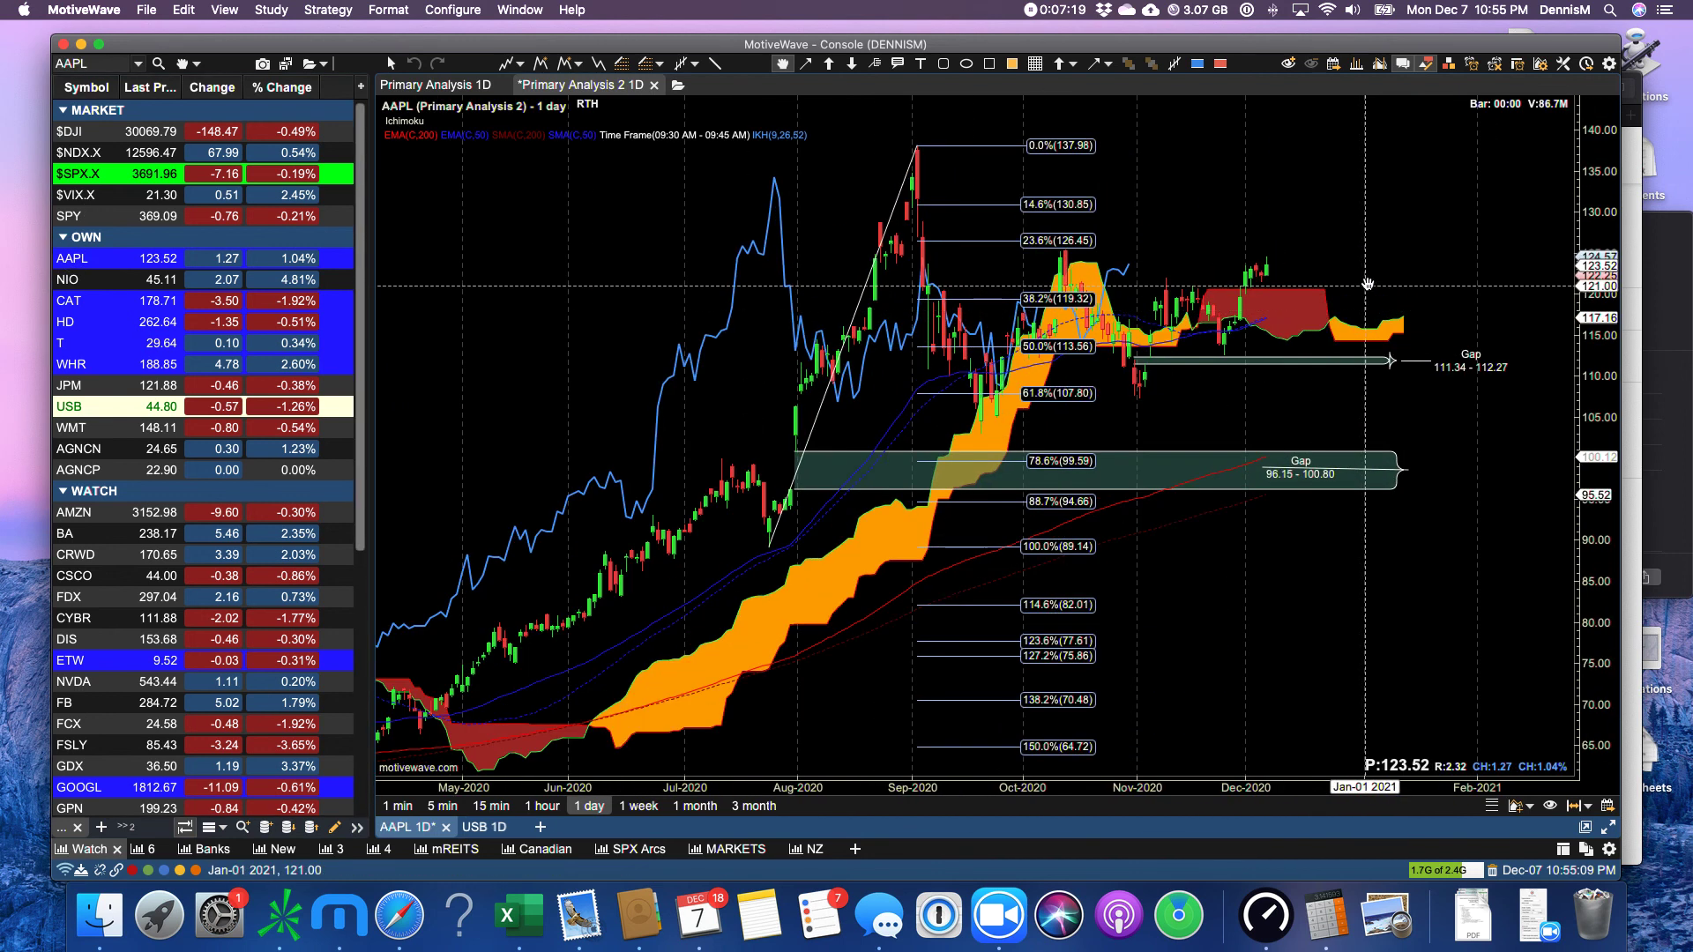